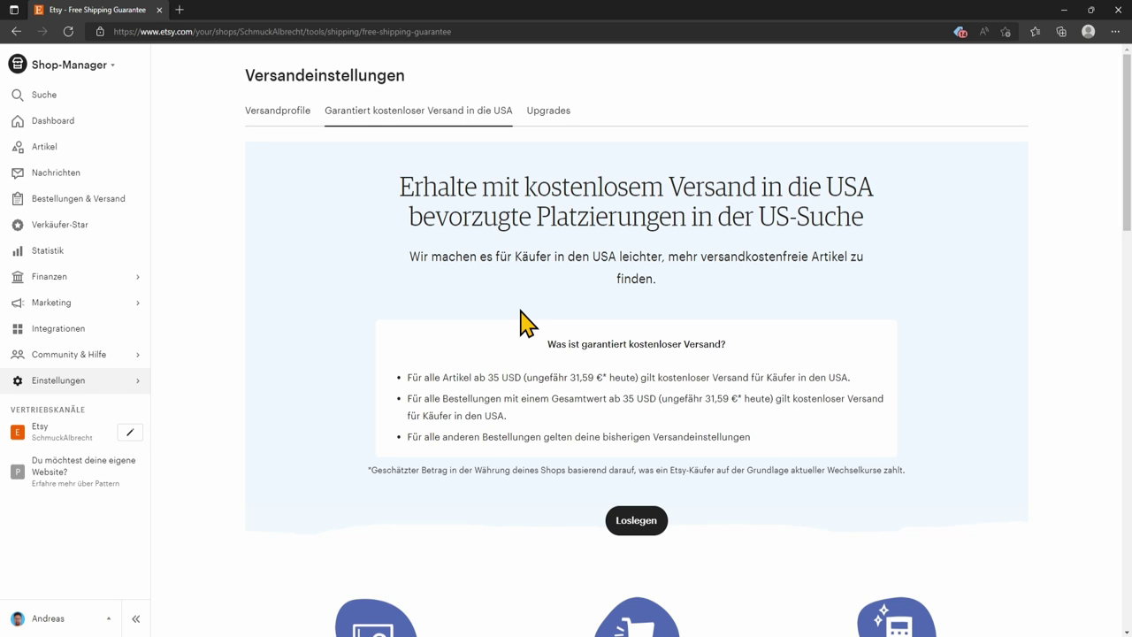
Step: Open the Versandprofile section of the shipping settings and start creating a new shipping profile
scroll(548, 294, down, 1)
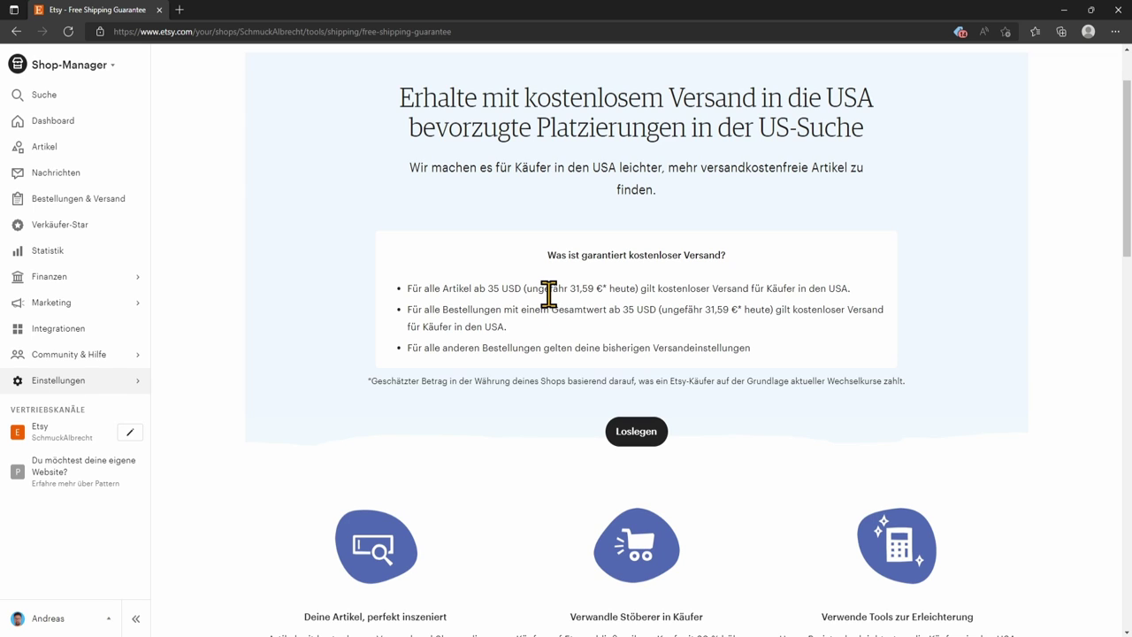
scroll(549, 293, down, 4)
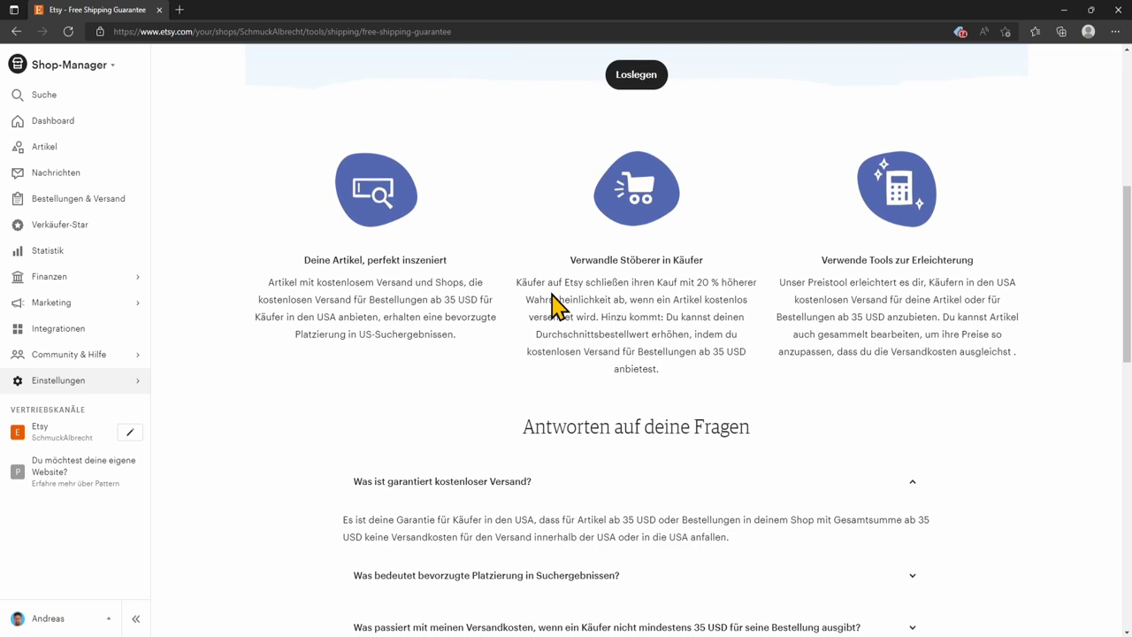
scroll(611, 265, up, 1)
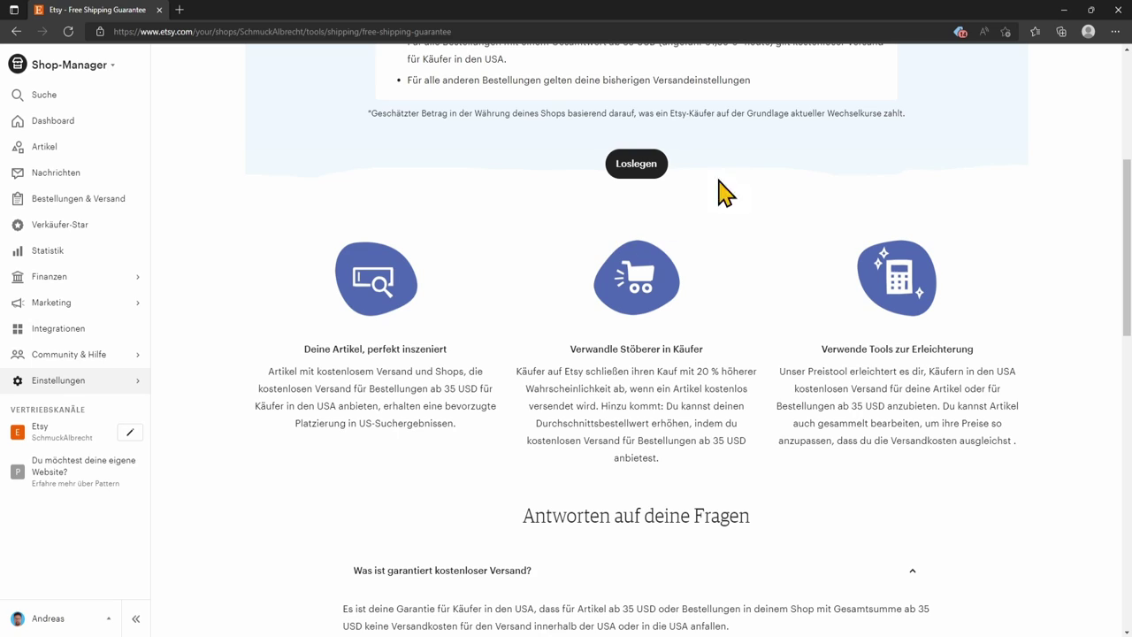
scroll(737, 323, up, 4)
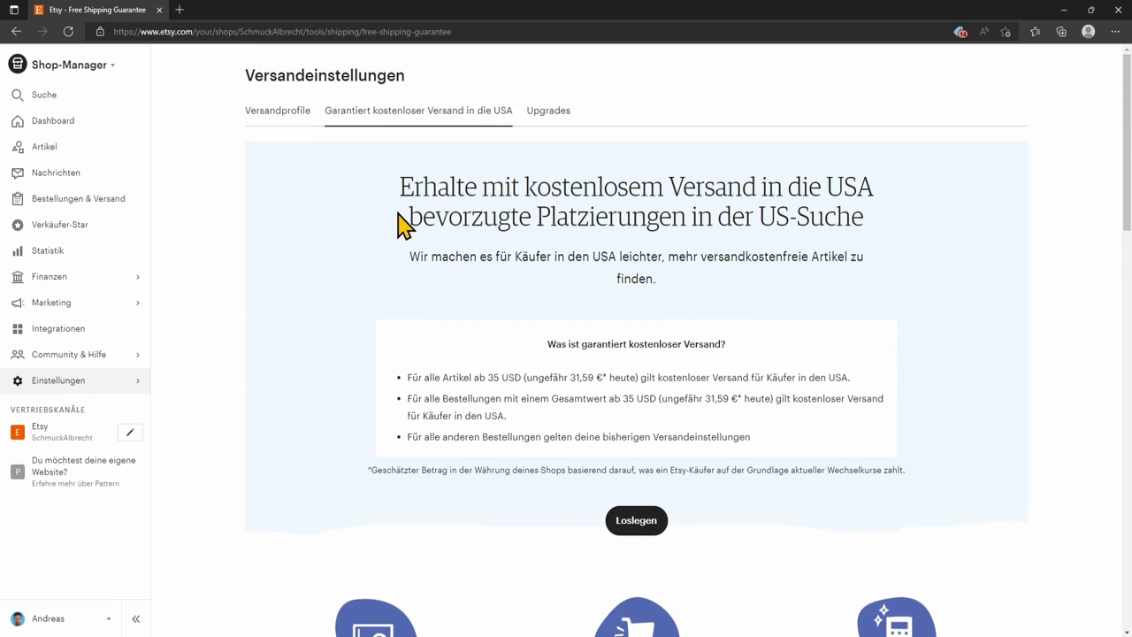
click(272, 122)
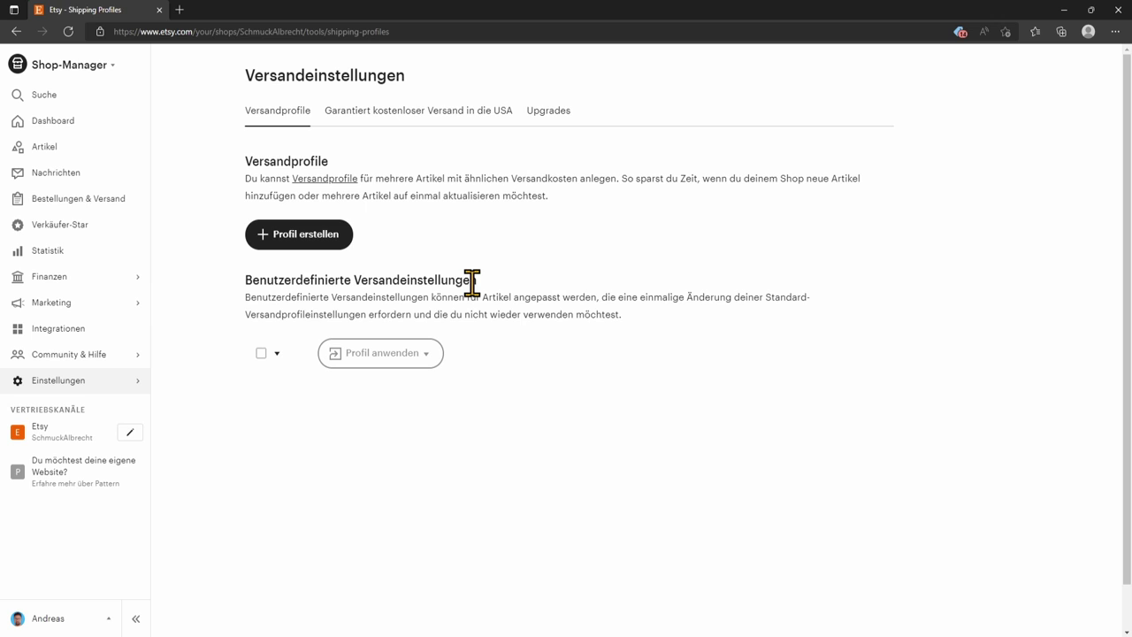
click(300, 243)
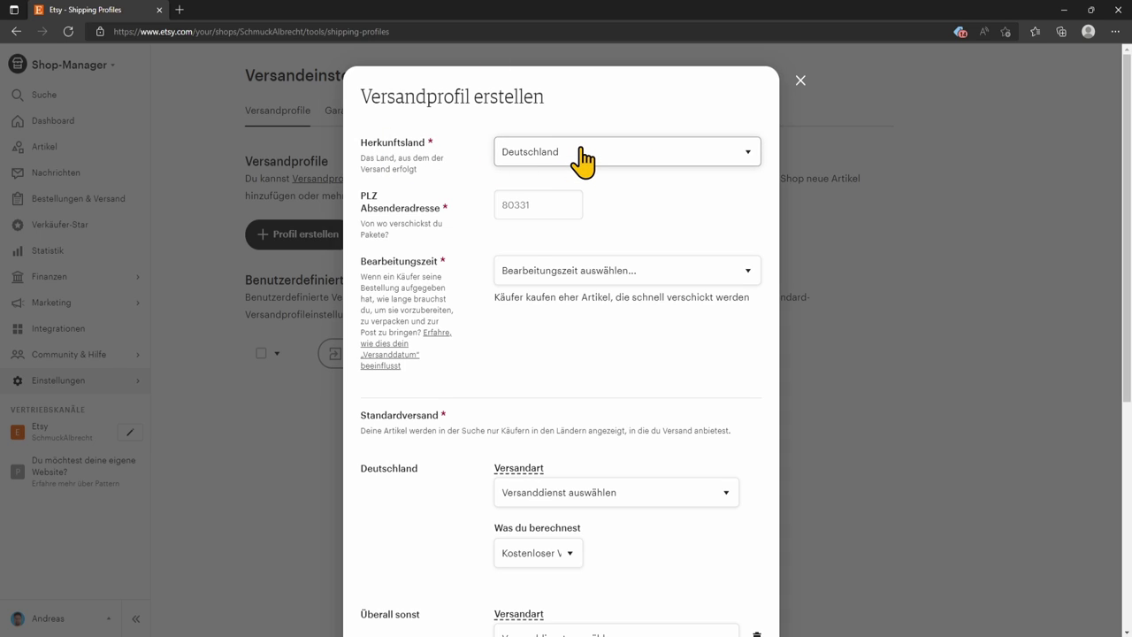
Step: Enter the sender's postal code and set the processing time to 1 – 2 Werktage
click(548, 199)
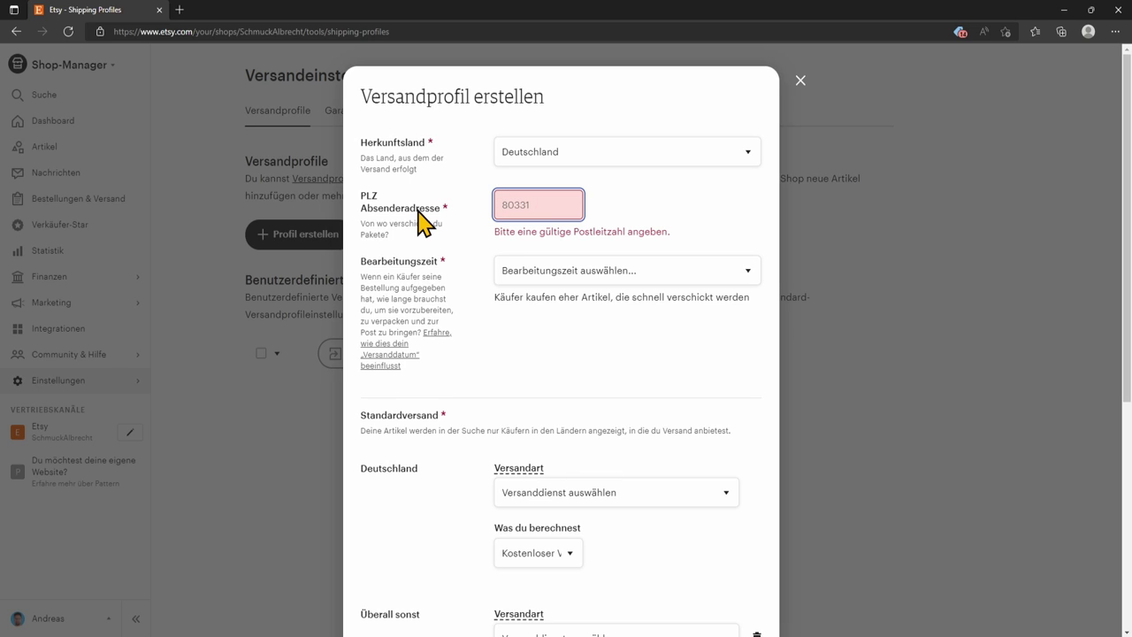
text(80311)
click(669, 212)
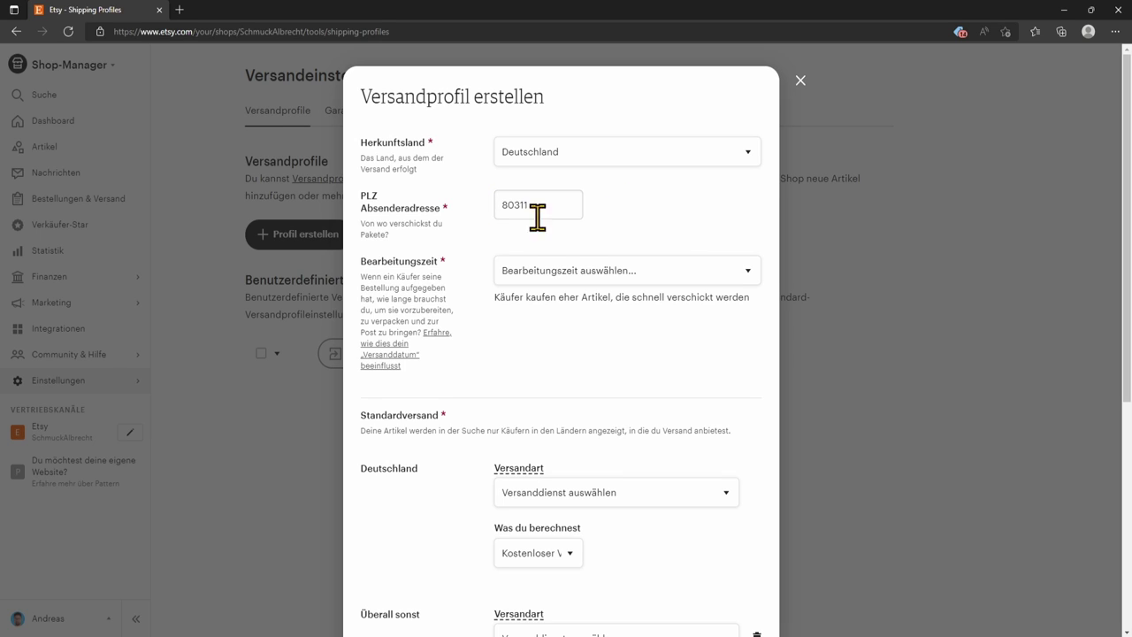
drag(362, 158, 457, 173)
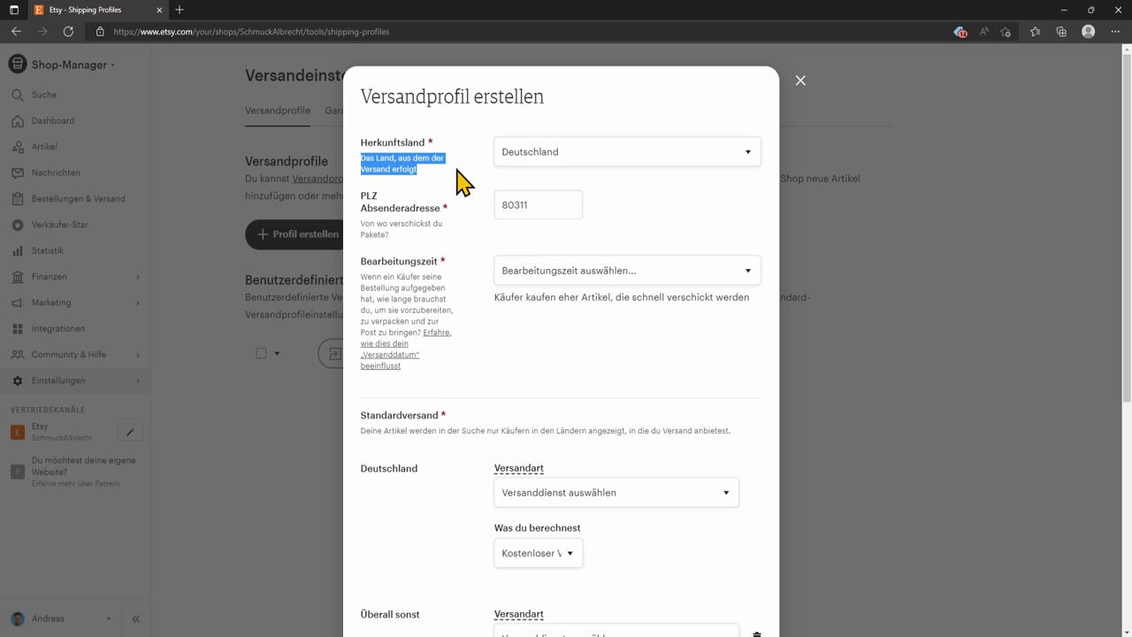
click(460, 189)
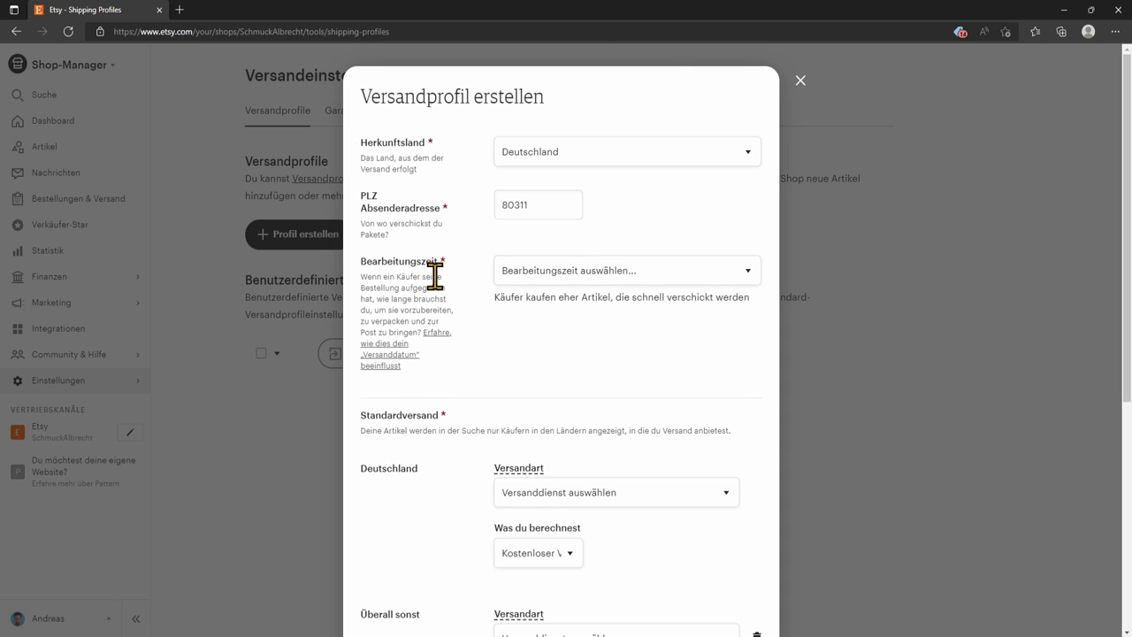
click(596, 276)
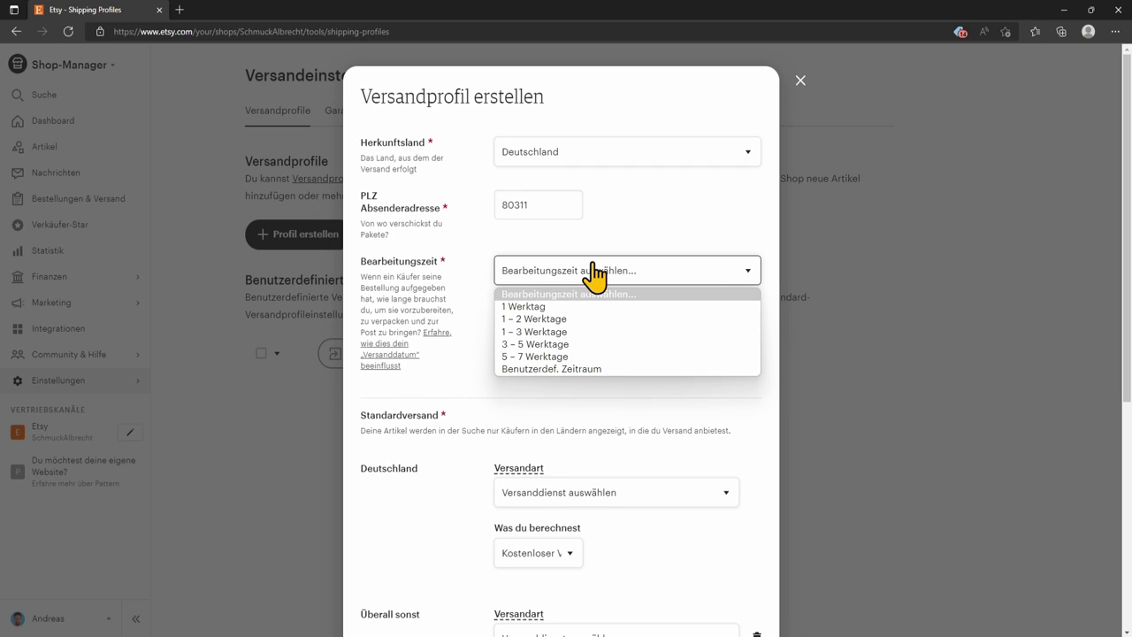
click(557, 320)
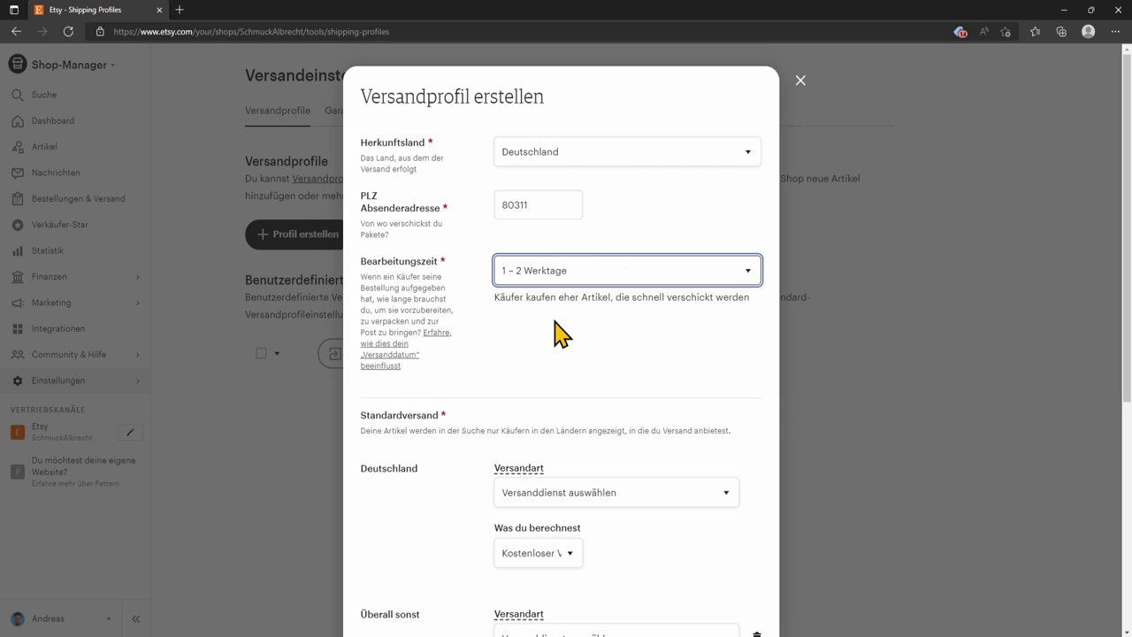
Step: Try a custom period and 3 – 5 Werktage as the processing time before returning to 1 – 2 Werktage
click(612, 274)
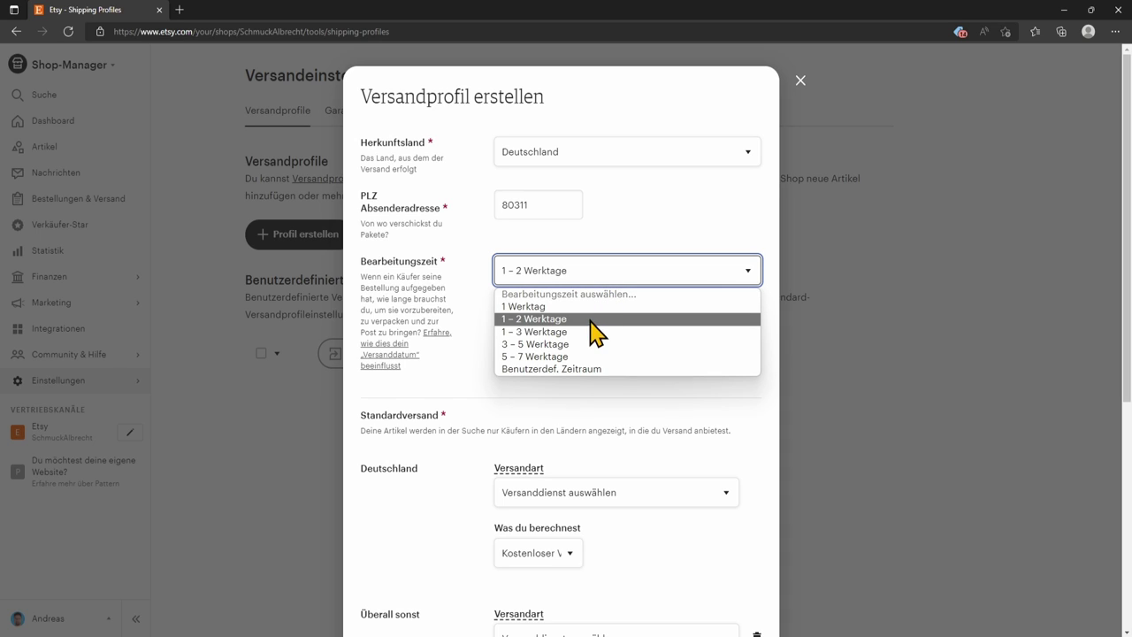
click(573, 368)
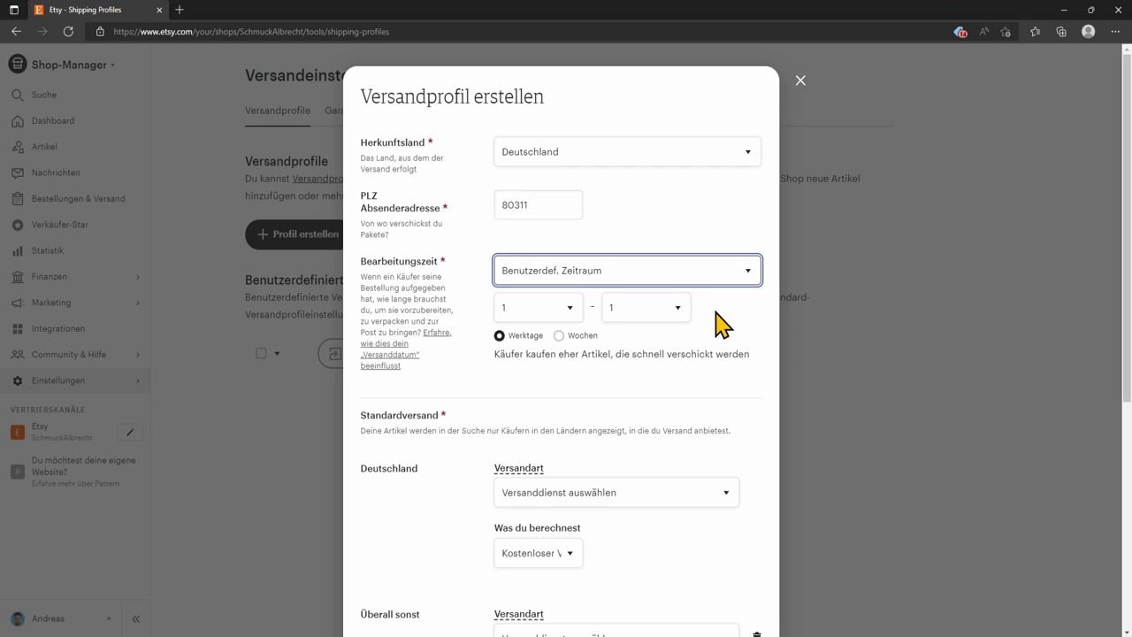
click(701, 272)
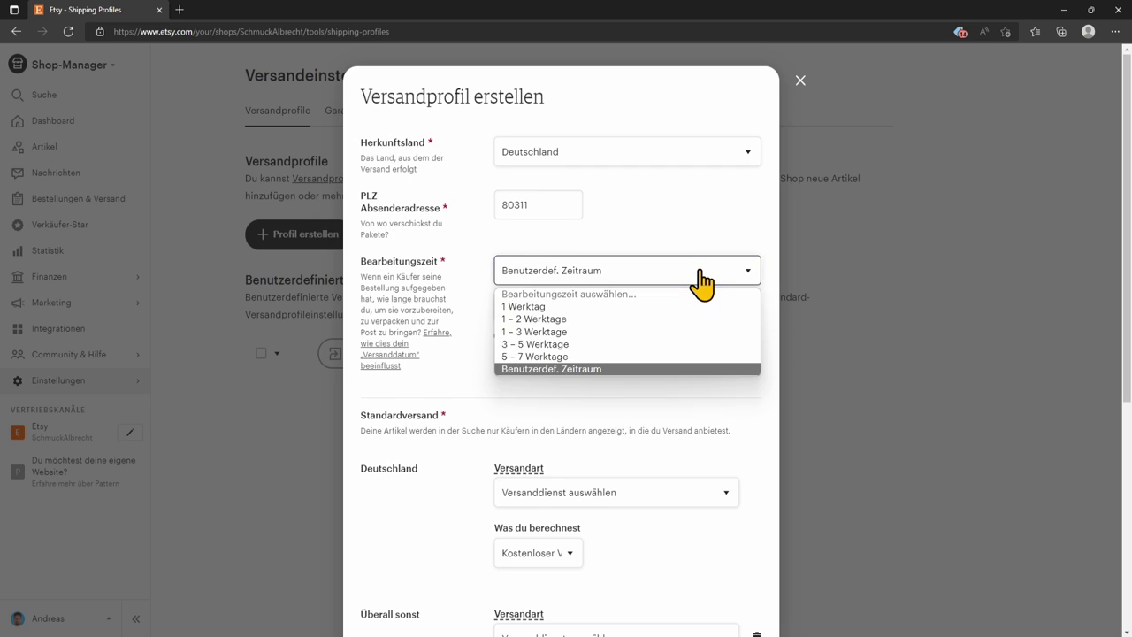
click(530, 344)
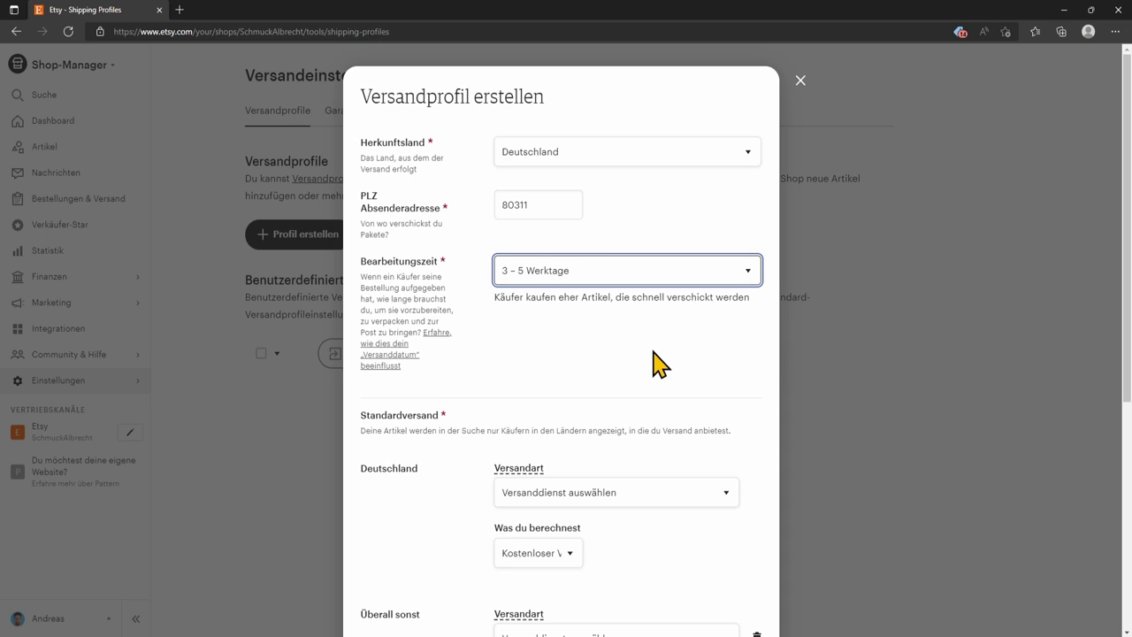
click(588, 279)
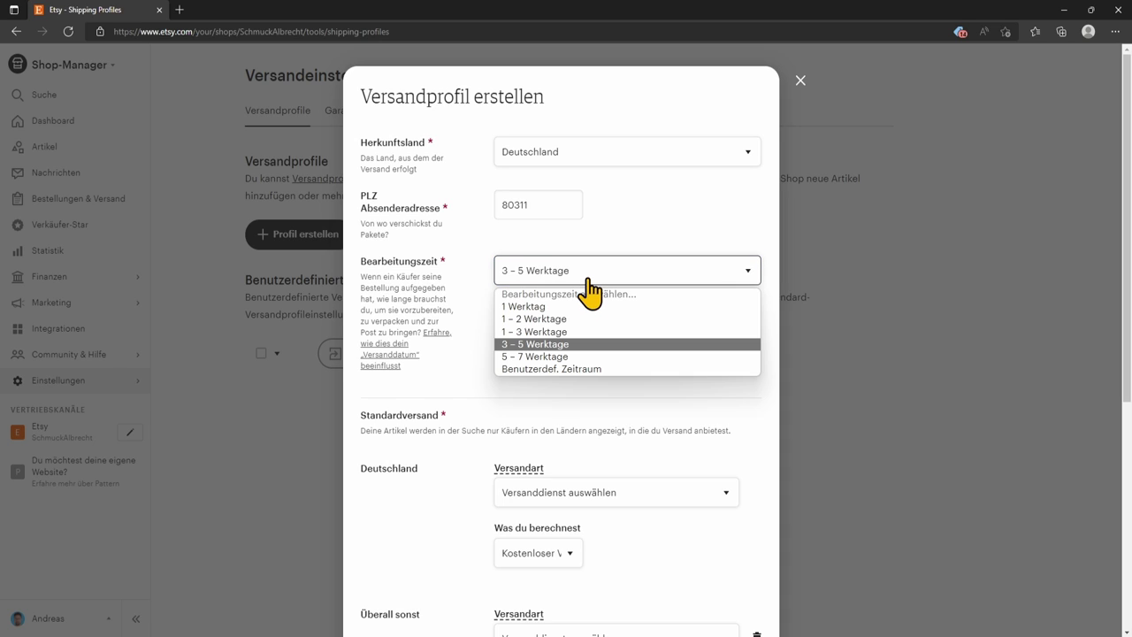
click(534, 320)
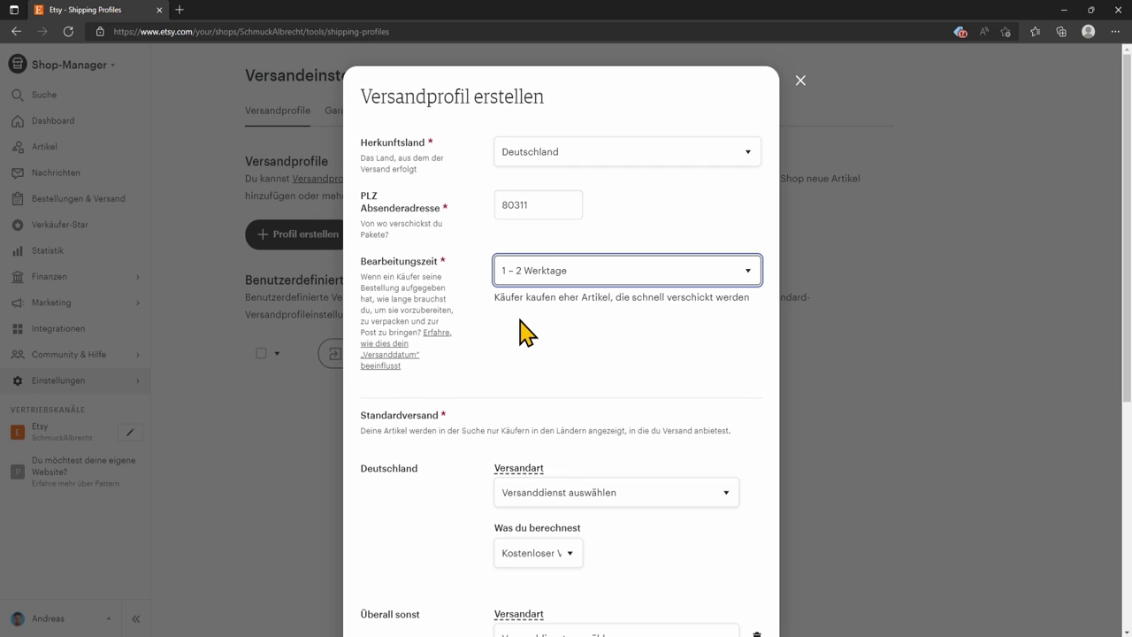
Step: Examine the standard shipping sections for Deutschland and Überall sonst, including the shipping service choice for Überall sonst
scroll(561, 369, down, 3)
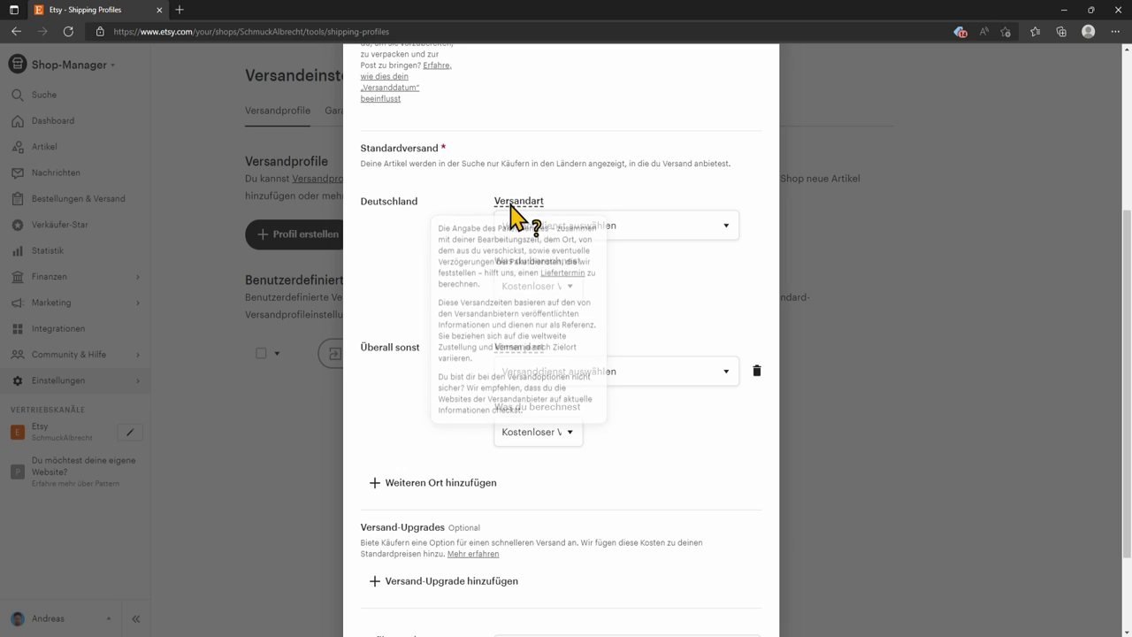
drag(422, 213, 363, 217)
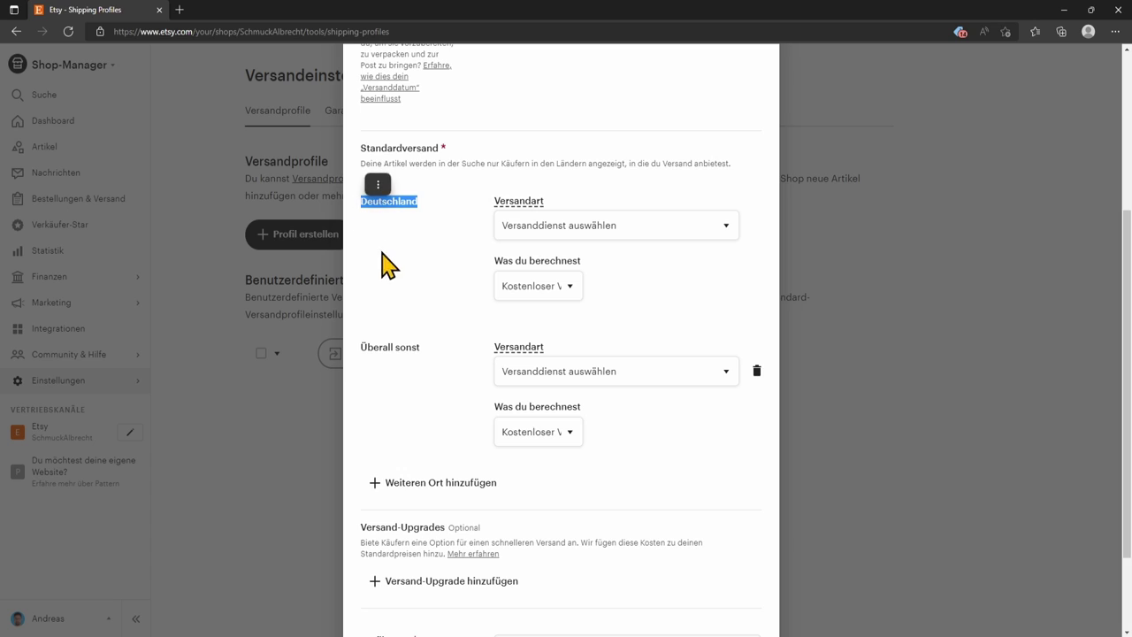
click(428, 358)
drag(420, 351, 352, 301)
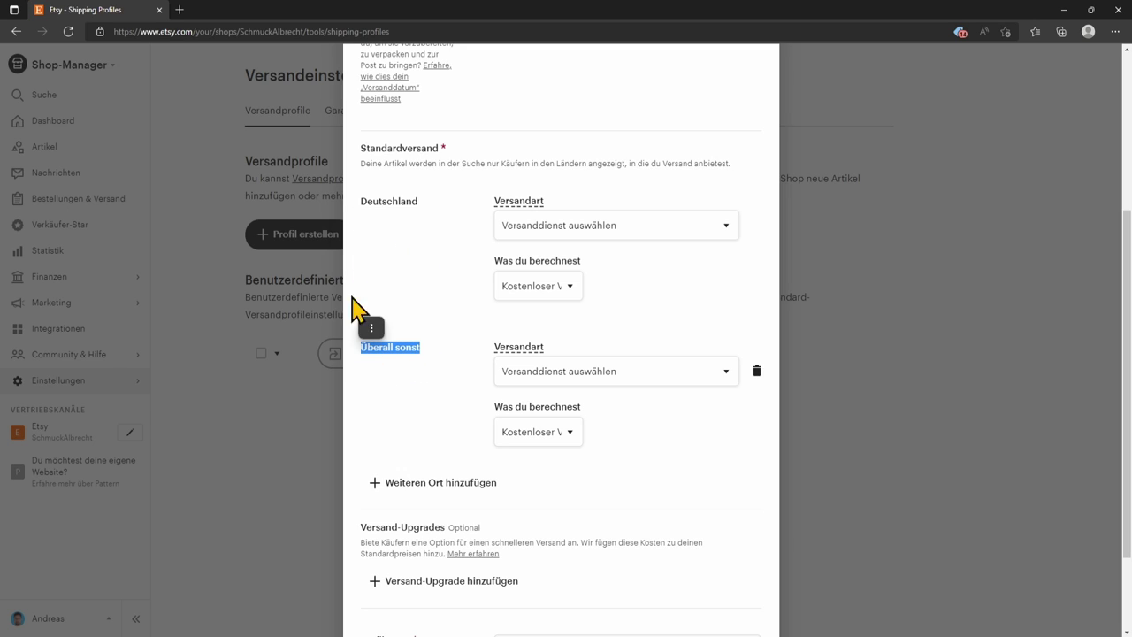
click(463, 366)
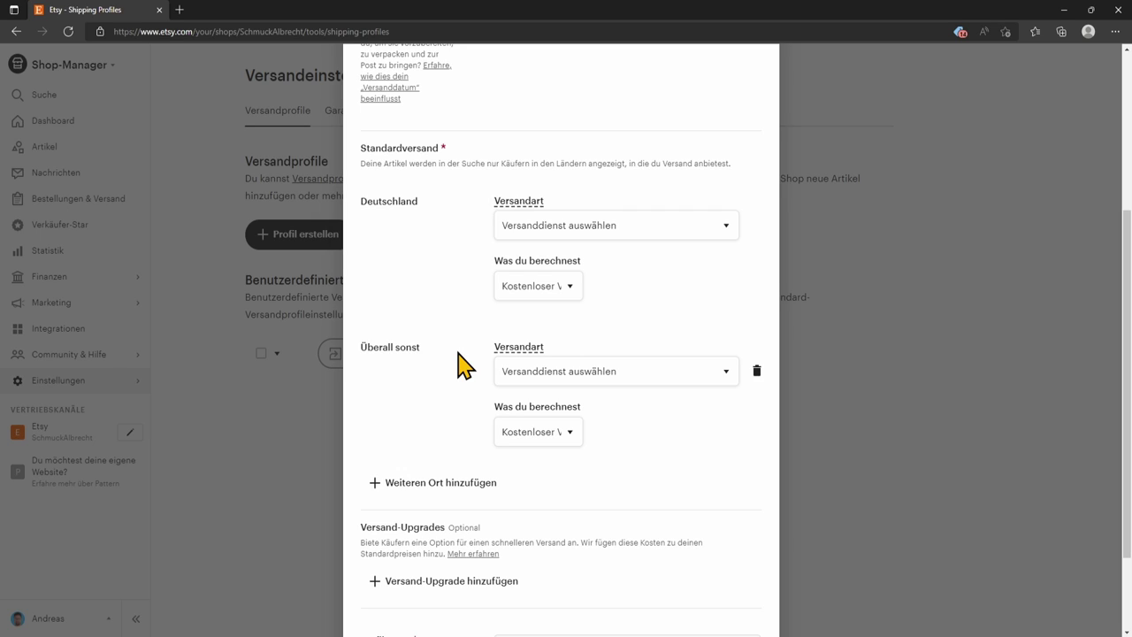
click(588, 381)
click(468, 386)
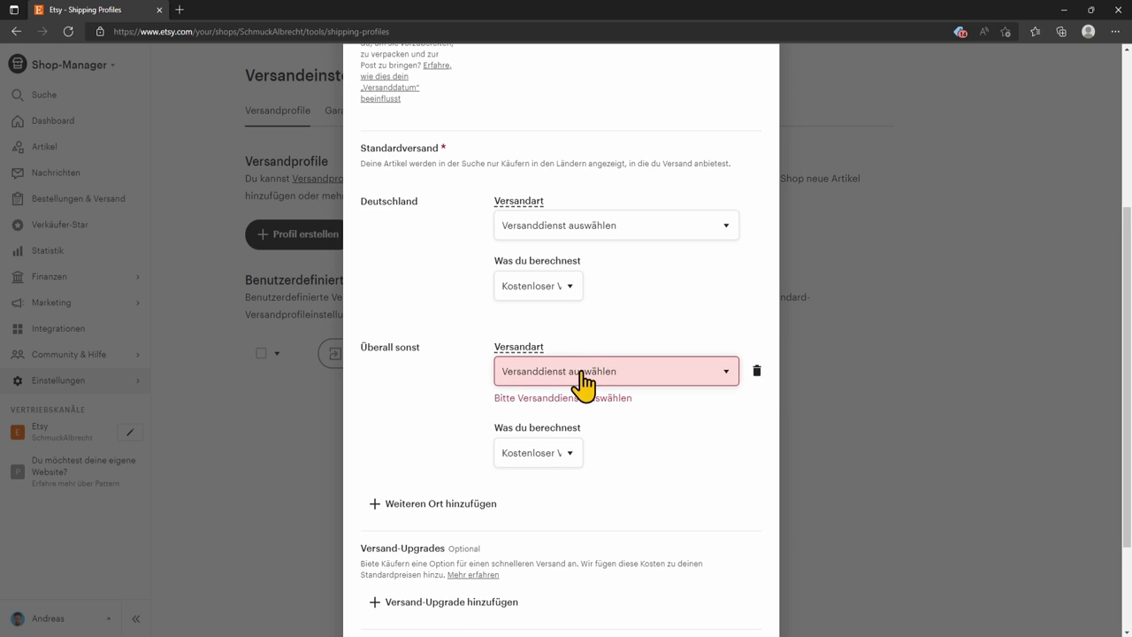
Step: Set the shipping charge for Überall sonst to Festkosten, with 0,00 € for one item
scroll(559, 394, down, 2)
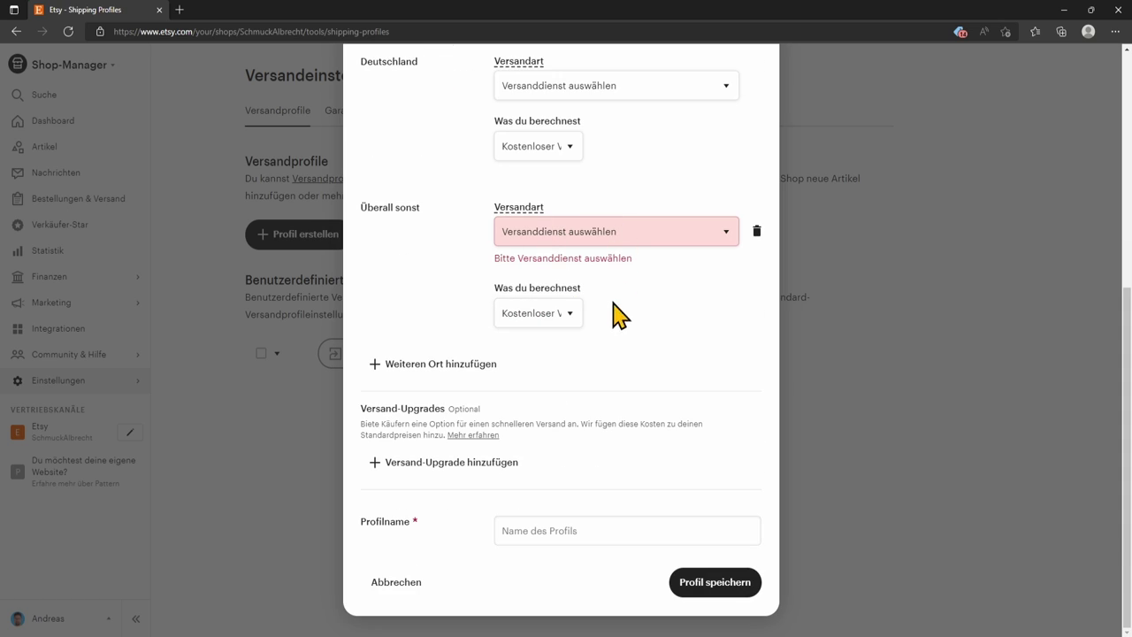
click(569, 327)
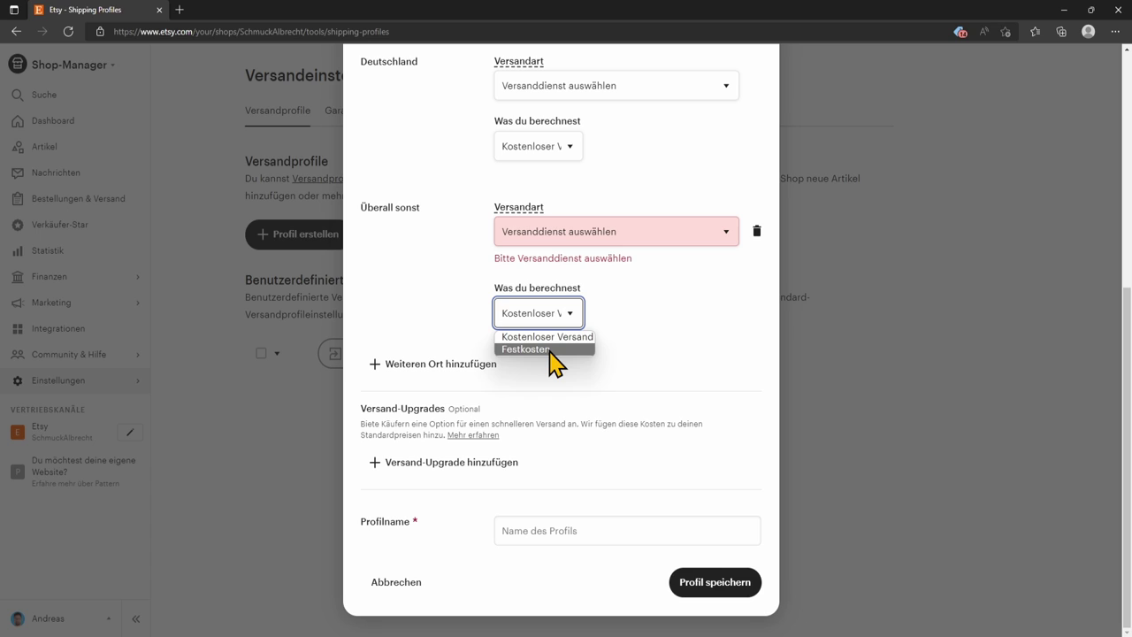
click(549, 350)
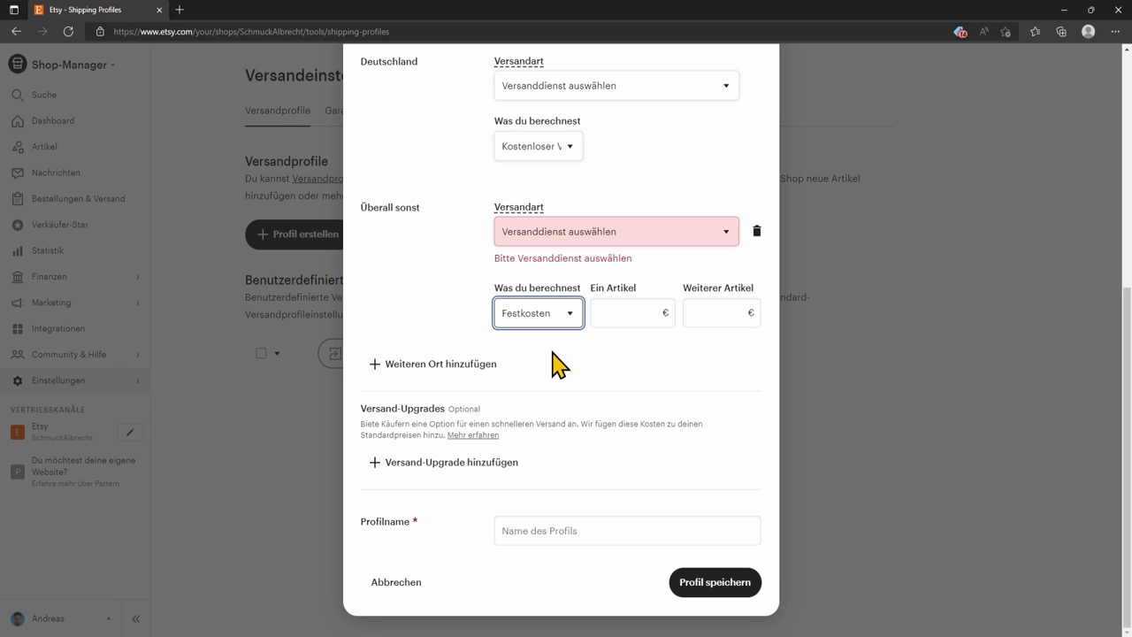
click(609, 311)
drag(644, 301, 591, 300)
click(607, 263)
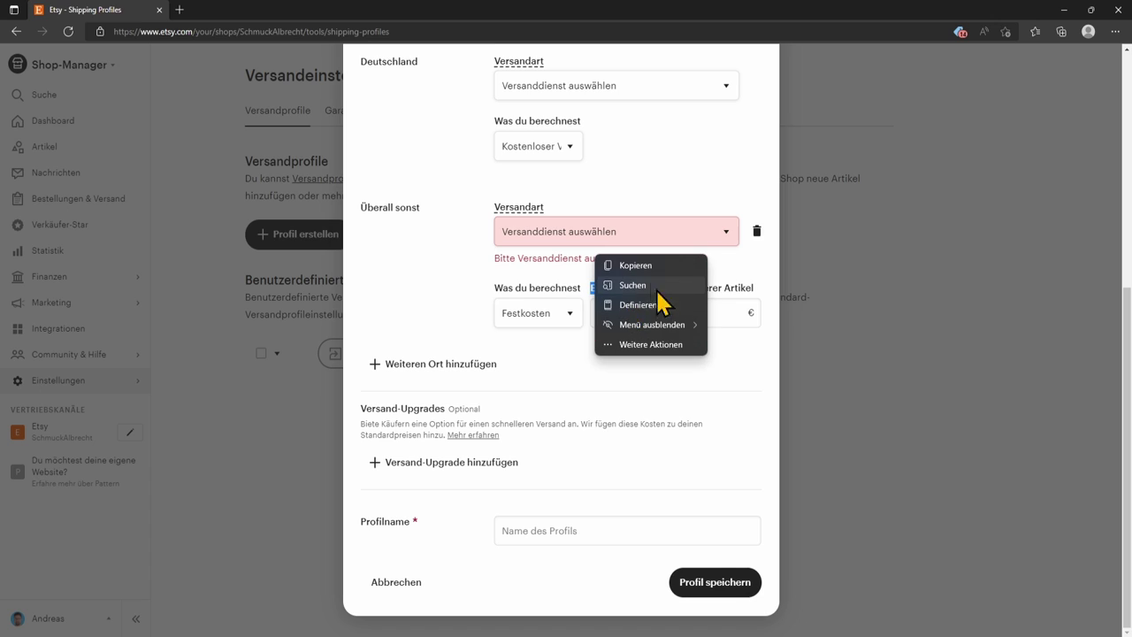
click(650, 395)
drag(681, 288, 775, 298)
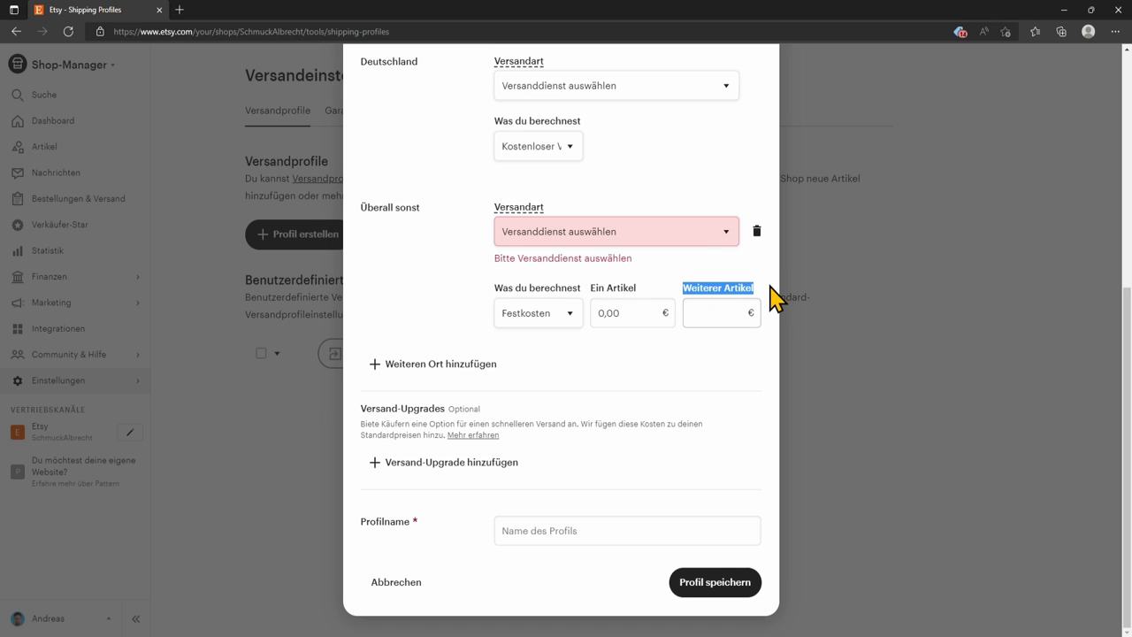
click(716, 364)
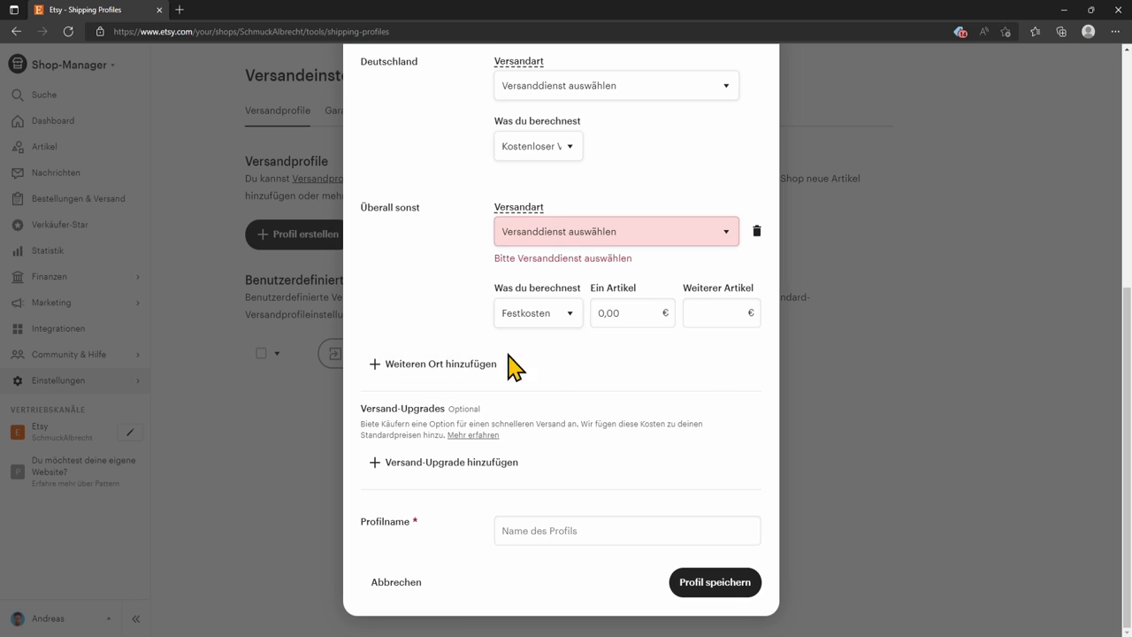
Step: Add Frankreich as a further shipping destination in the profile
click(449, 349)
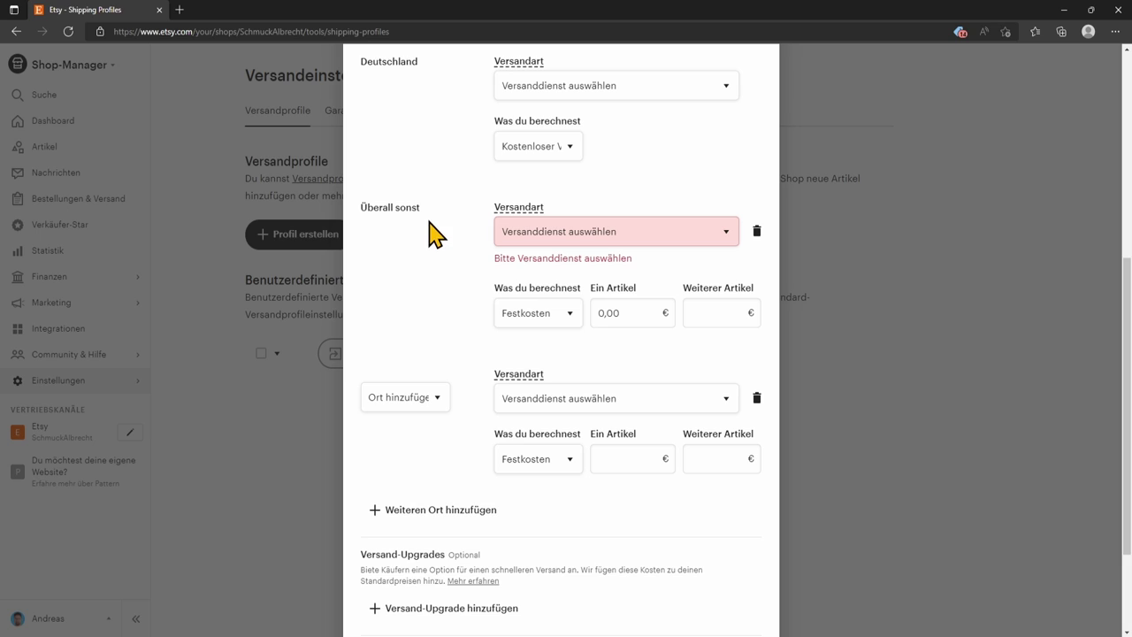
drag(417, 207, 361, 212)
click(416, 274)
click(437, 409)
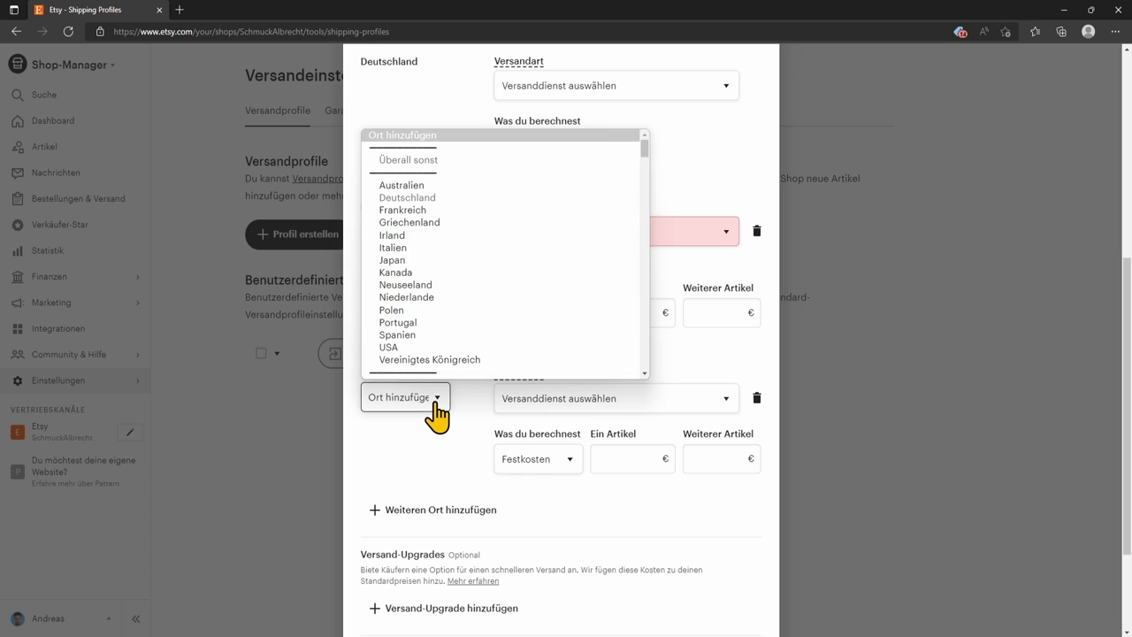
click(443, 214)
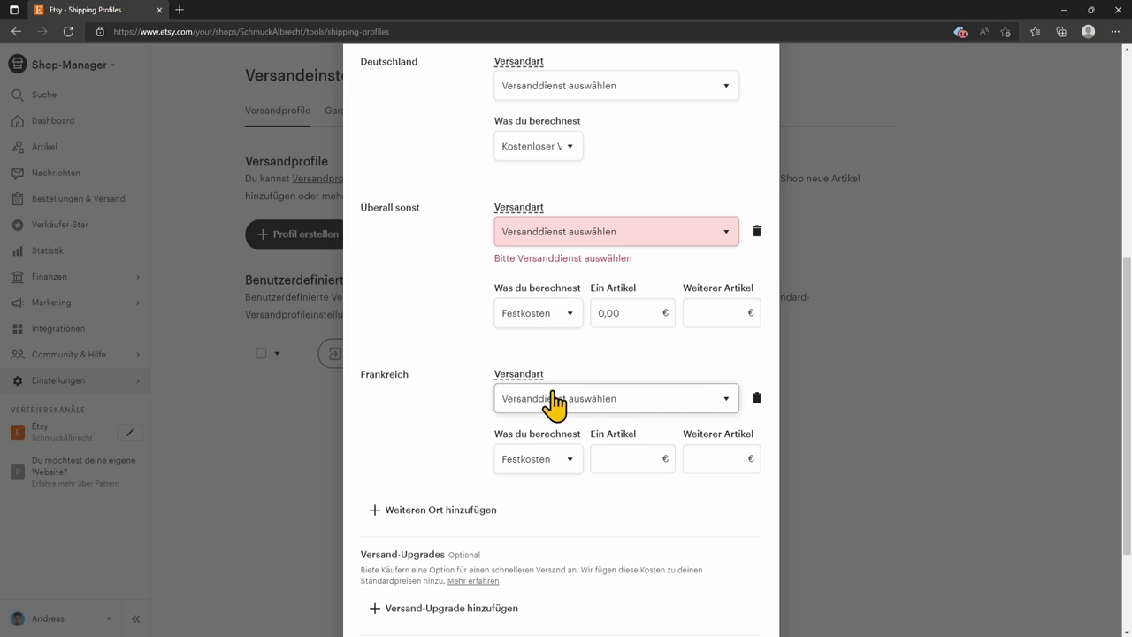
Step: Choose Deutsche Post's Standardbrief International (5-14 Werktage) as the shipping service for Frankreich
click(633, 400)
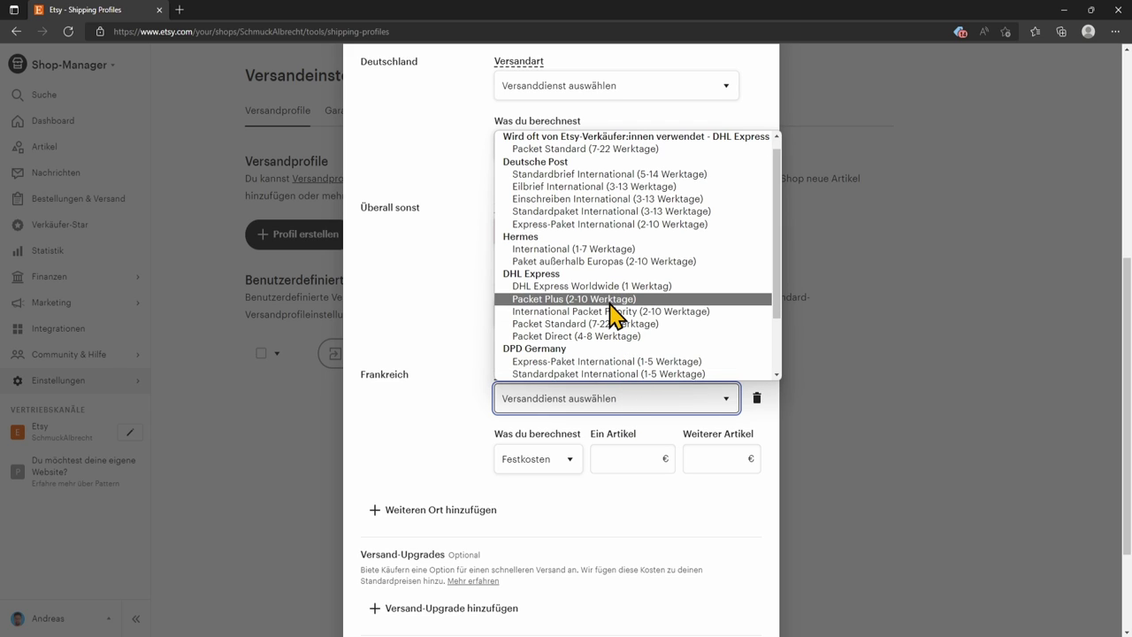
scroll(612, 314, up, 1)
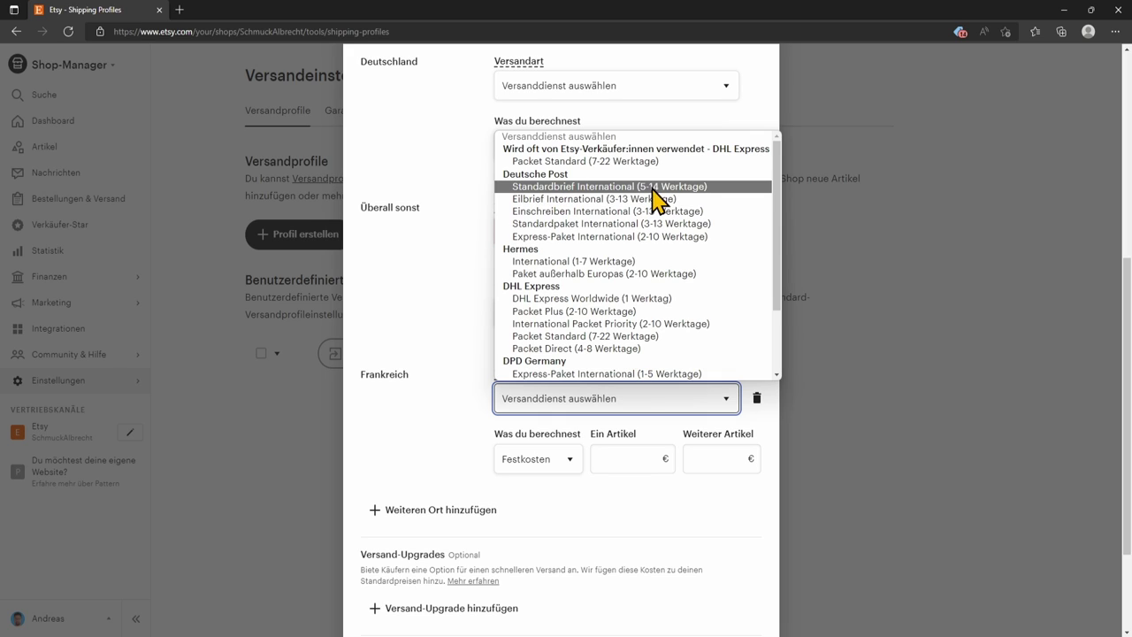
key(Escape)
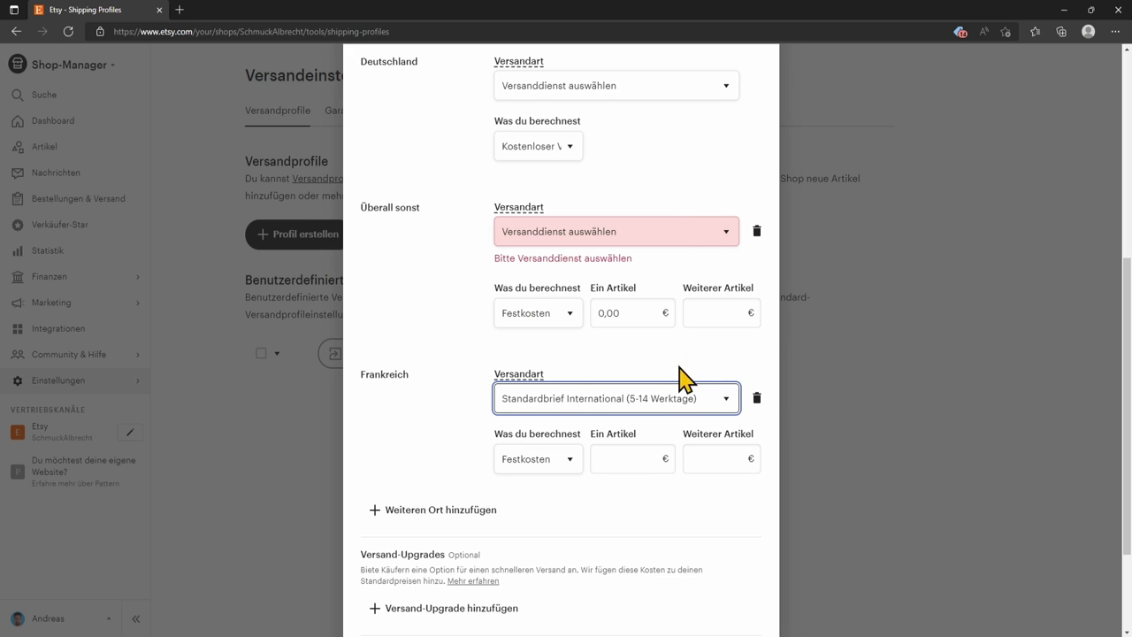
Step: Remove the Frankreich and Überall sonst destinations from the profile's standard shipping
click(541, 460)
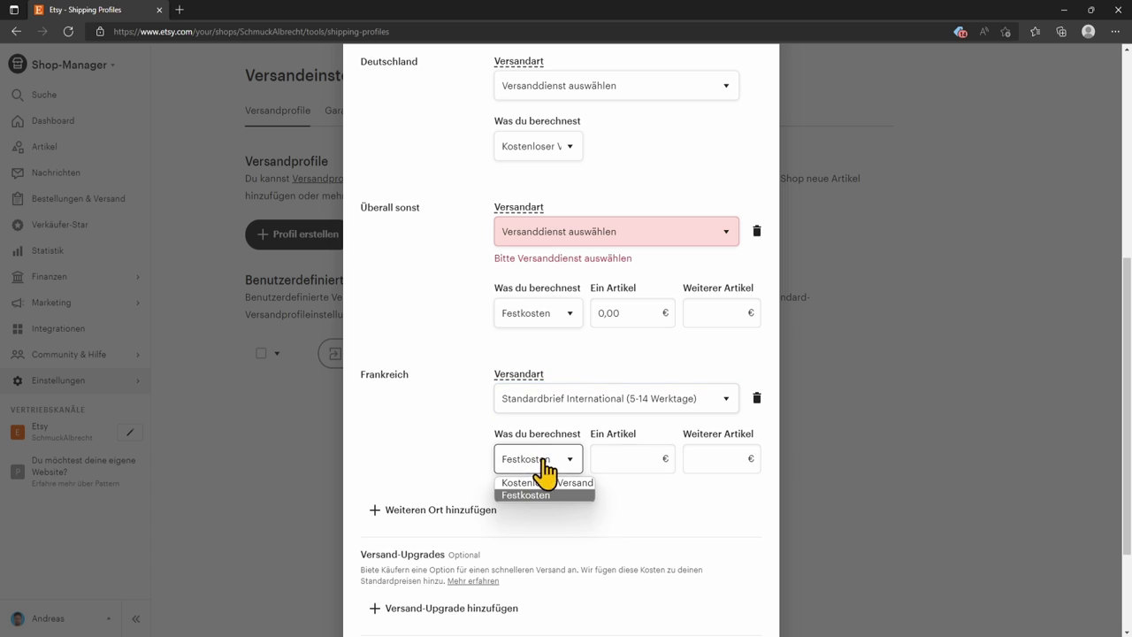
click(609, 513)
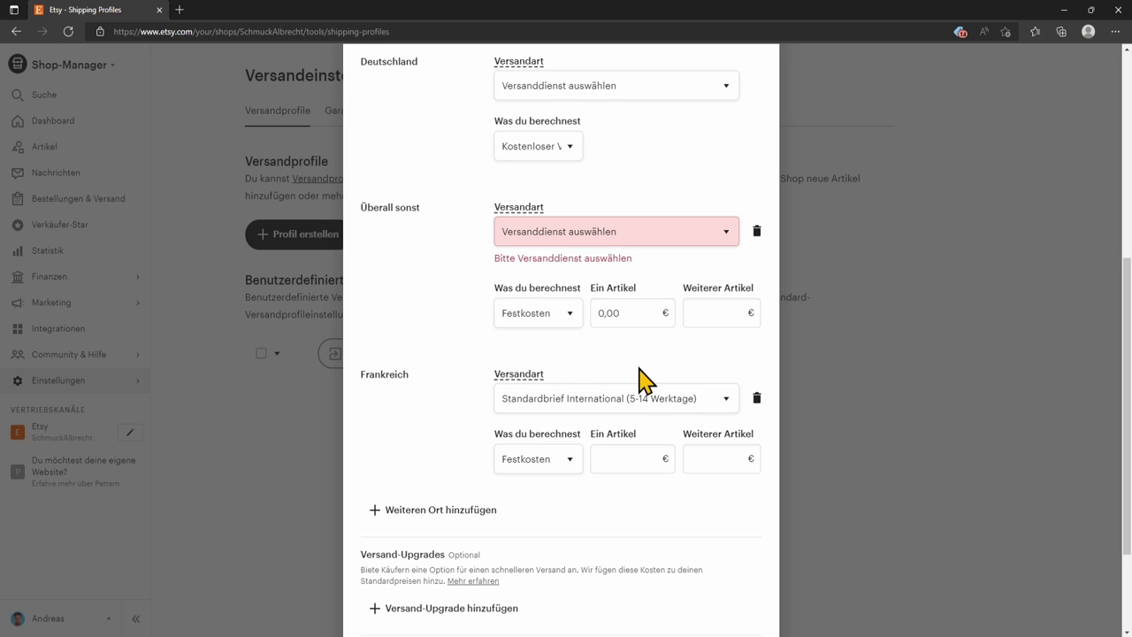
click(608, 459)
click(755, 398)
scroll(682, 341, up, 2)
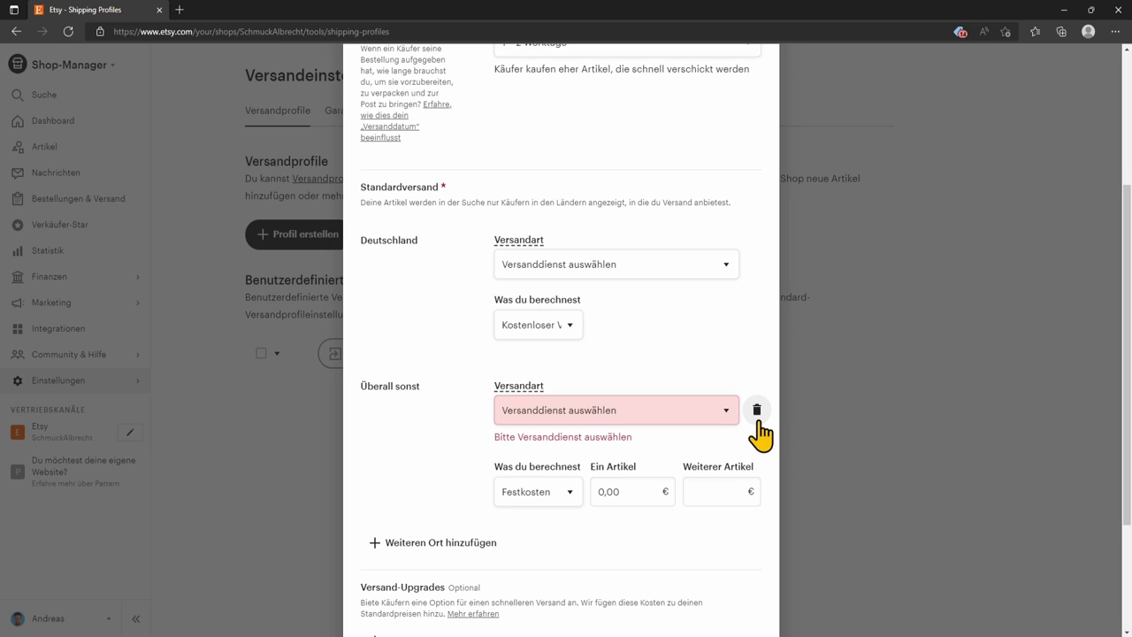
click(757, 415)
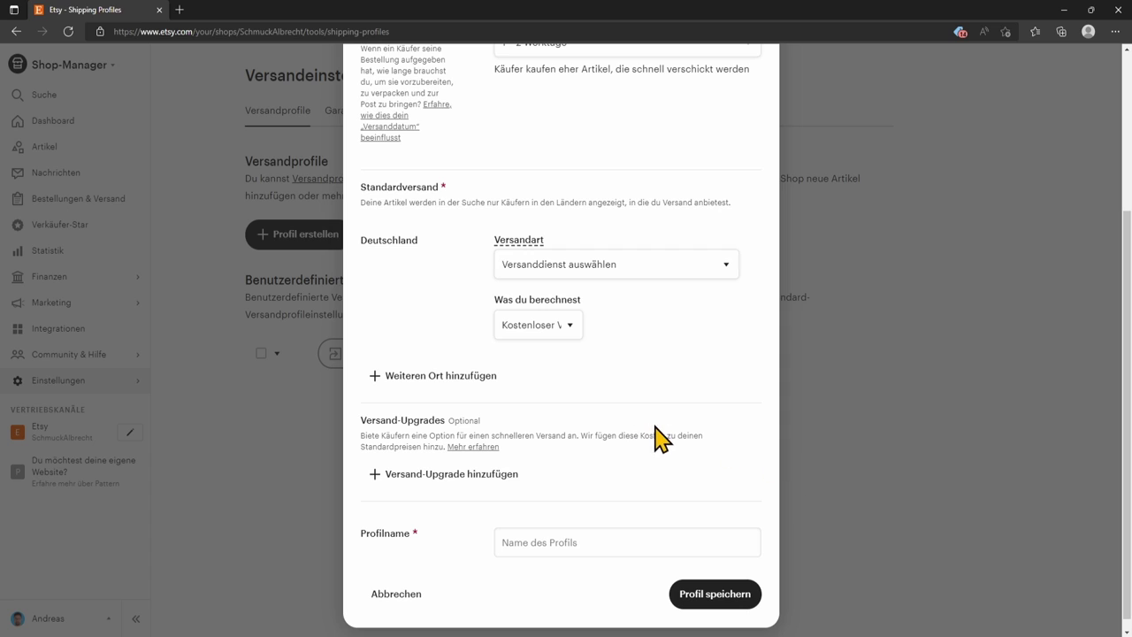
Step: Set Deutschland's shipping service to the commonly used Deutsche Post Standardbrief (1-4 Werktage) and its charge type to Festkosten
scroll(654, 434, up, 1)
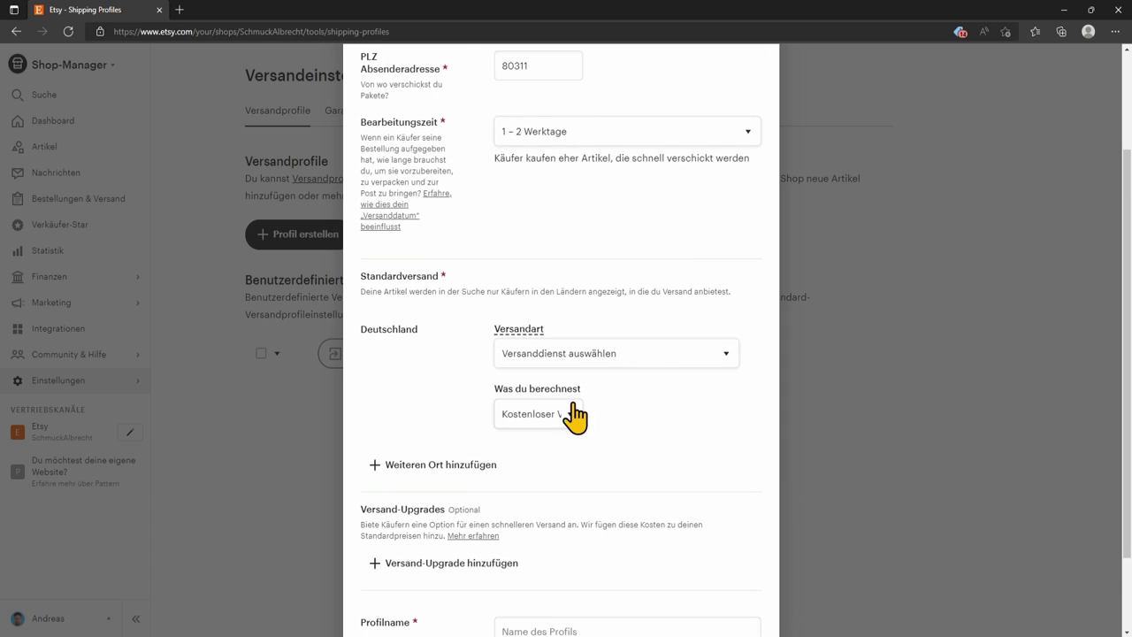
click(594, 364)
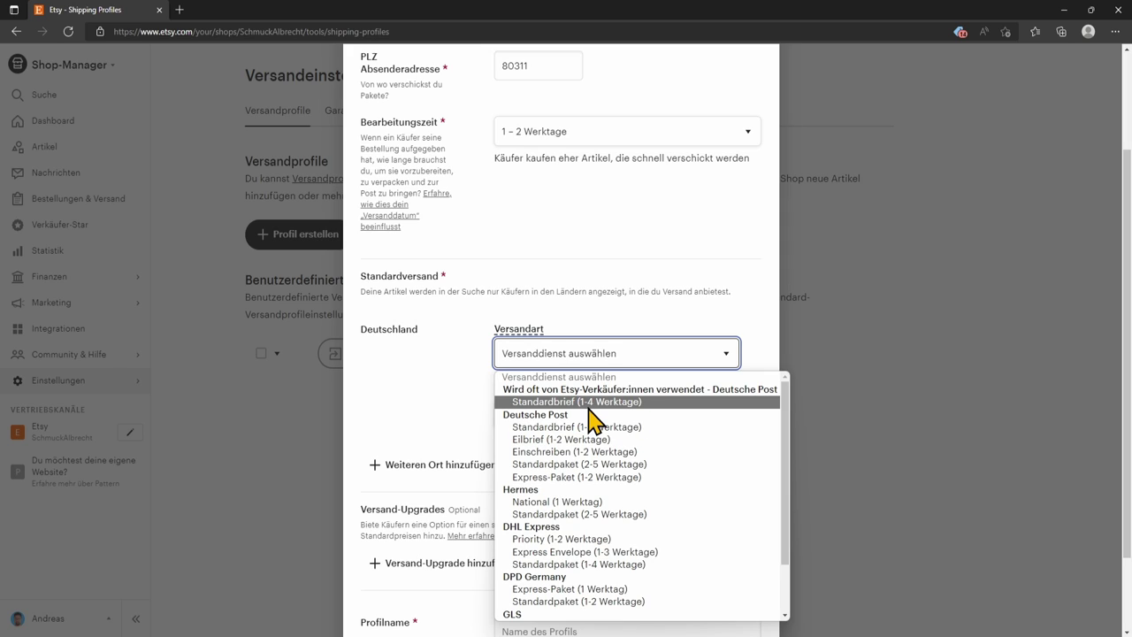
click(584, 402)
click(558, 416)
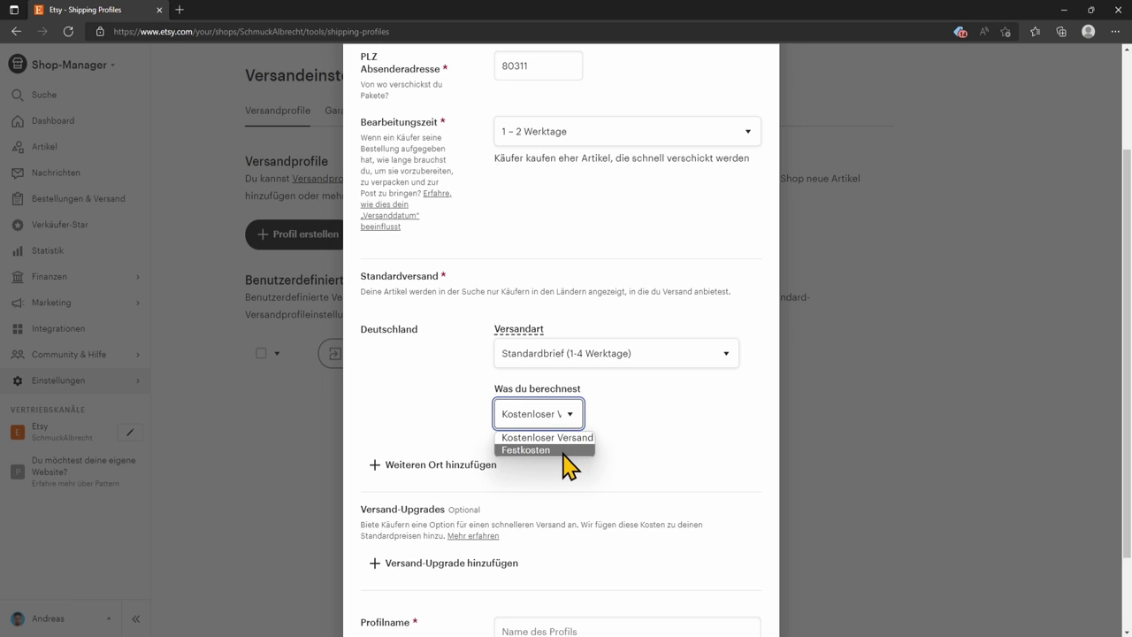
click(574, 453)
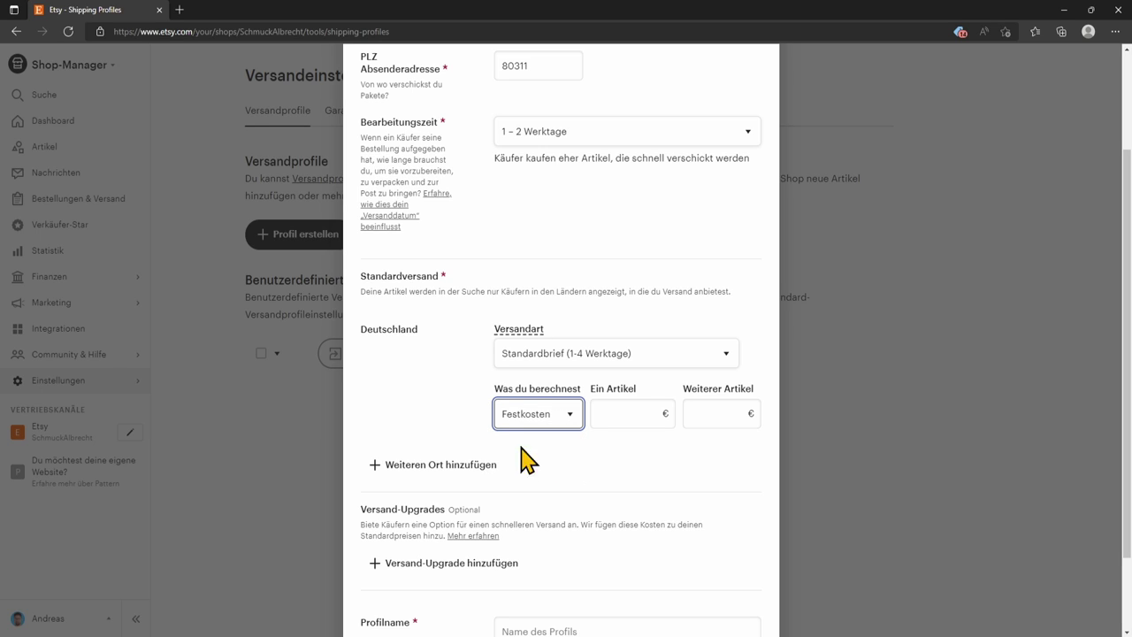
click(576, 420)
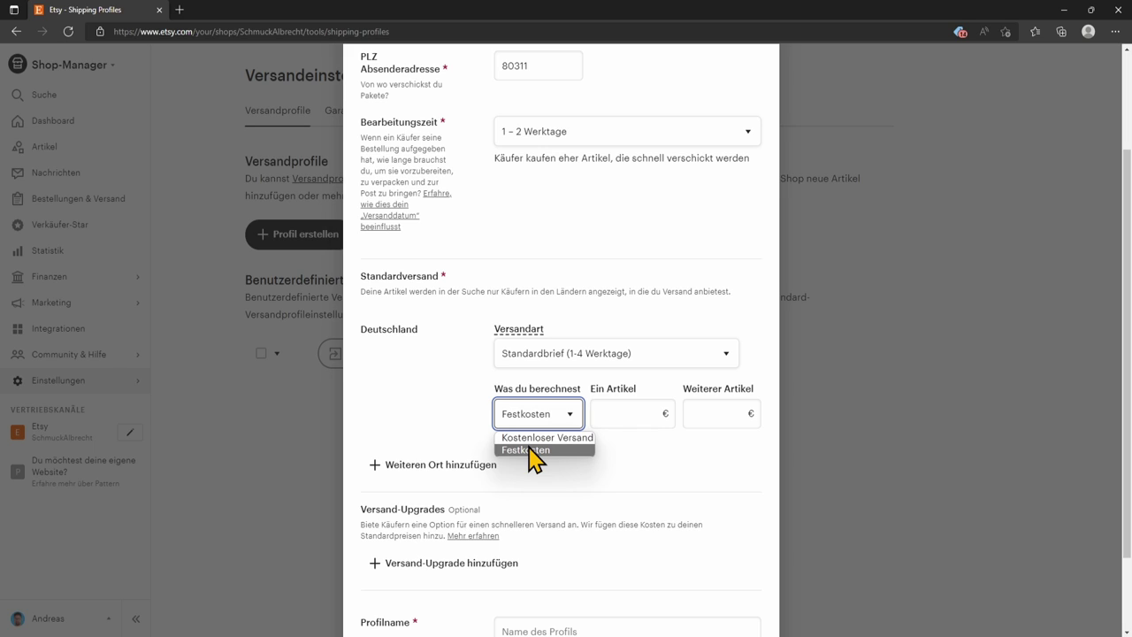
click(530, 450)
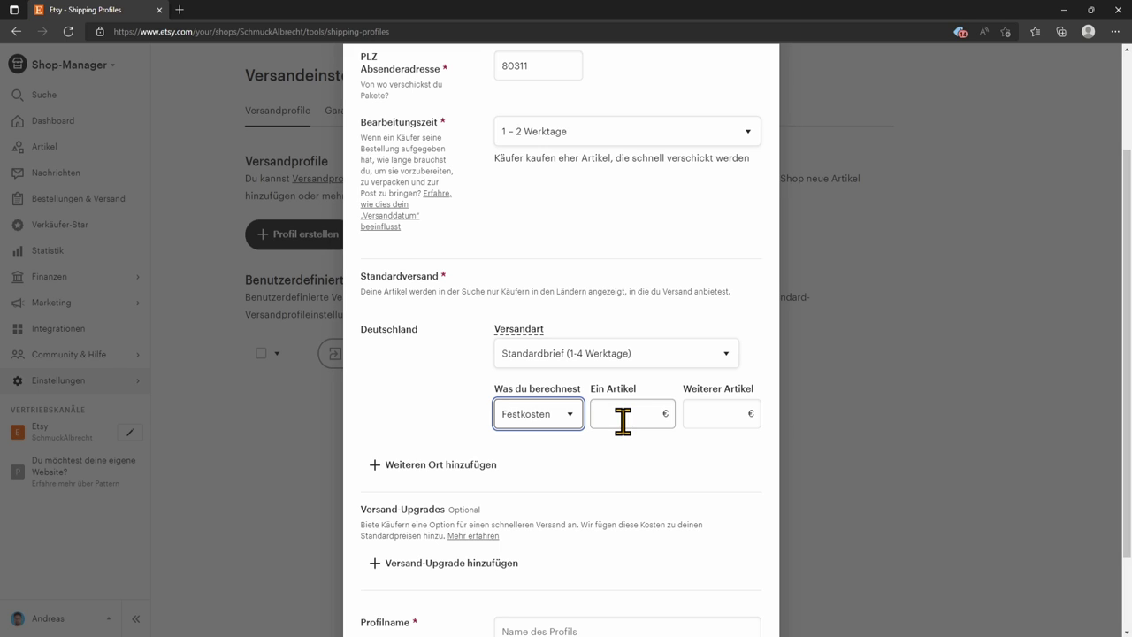
Step: Search the web in a new browser tab for "versandkosten brief deutsche post"
click(179, 10)
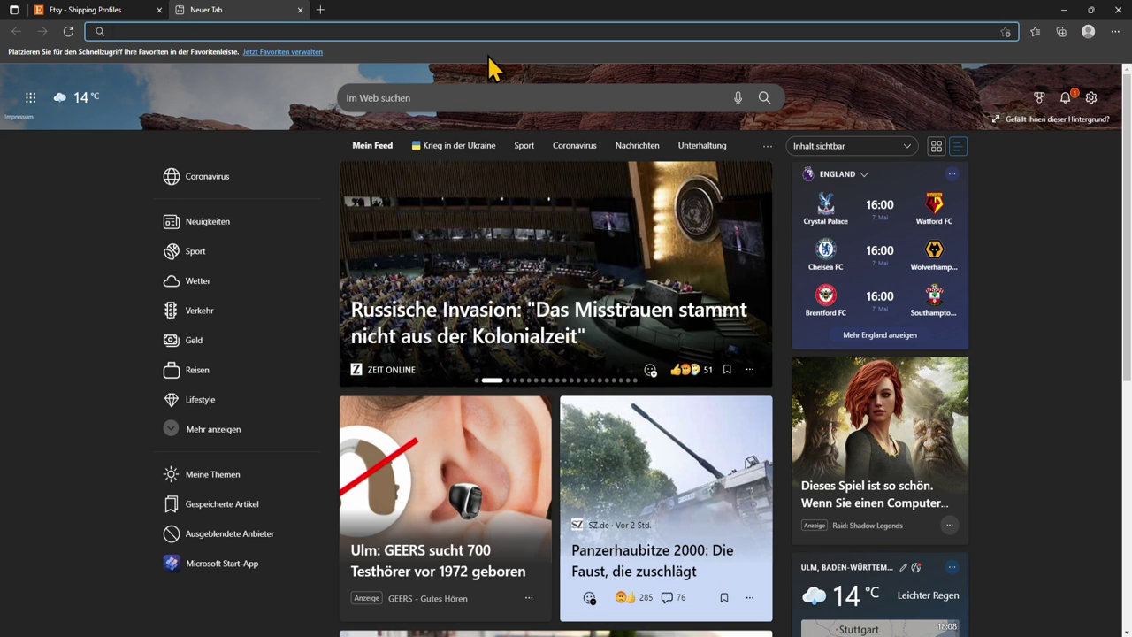
text(versand)
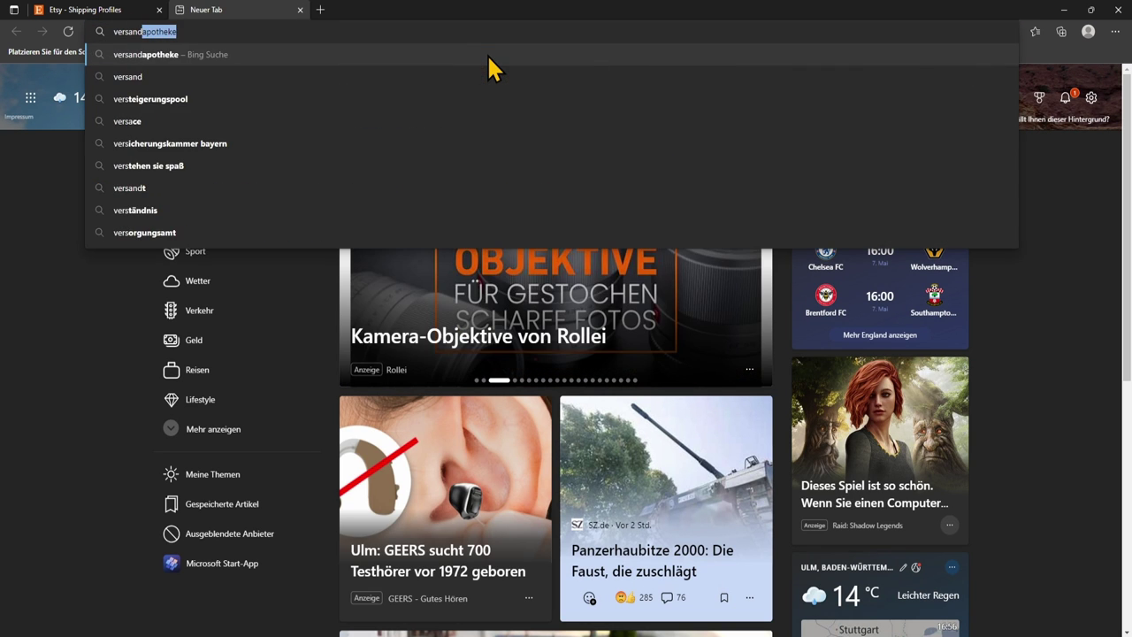
text(kosten brief d)
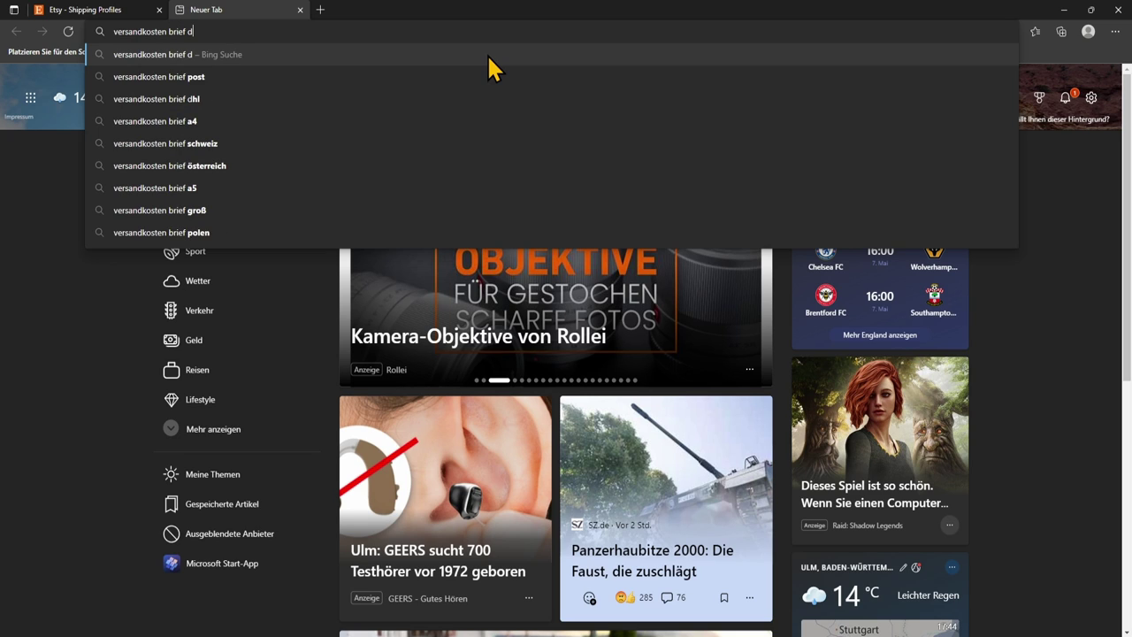
text(eutscdhe post)
key(Return)
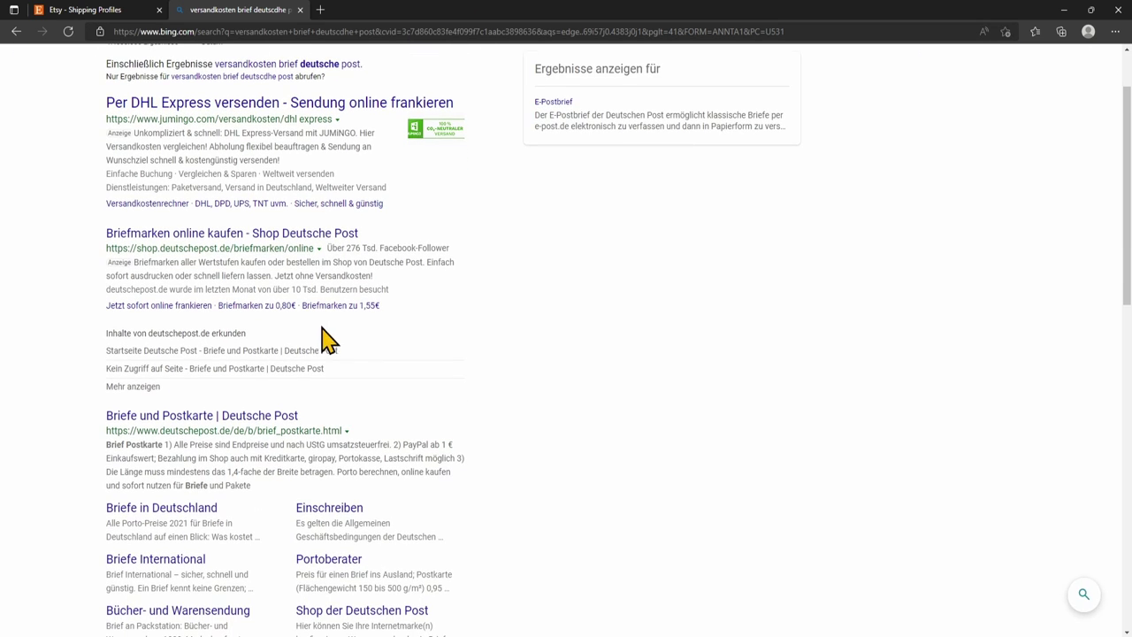
Step: Open the Deutsche Post result "Briefe und Postkarte", accept all cookies and bring up the letter postage prices
click(246, 415)
scroll(548, 400, down, 3)
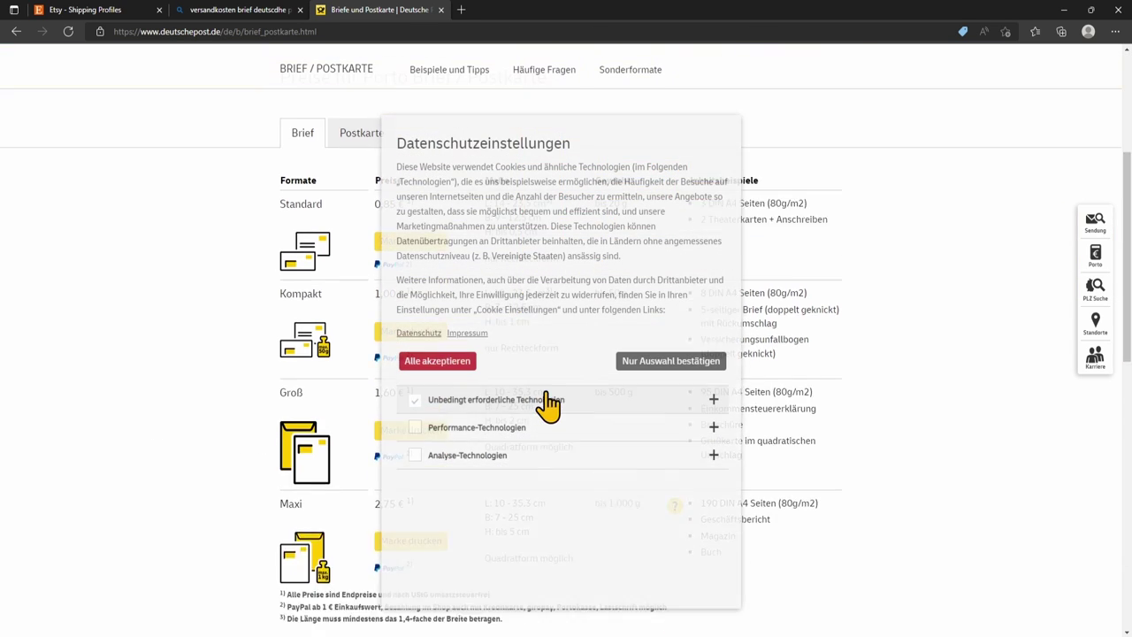
scroll(530, 385, up, 2)
click(438, 362)
scroll(364, 374, down, 1)
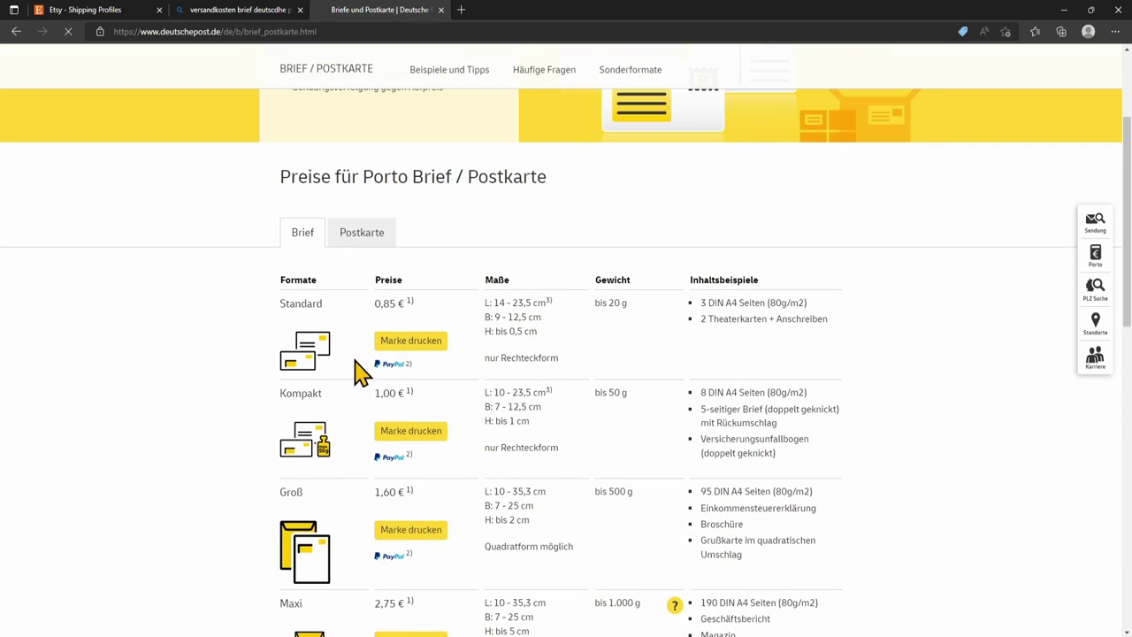
Step: Examine the dimensions, weight limit and price of the Standard letter format in the postage table
drag(281, 304, 343, 320)
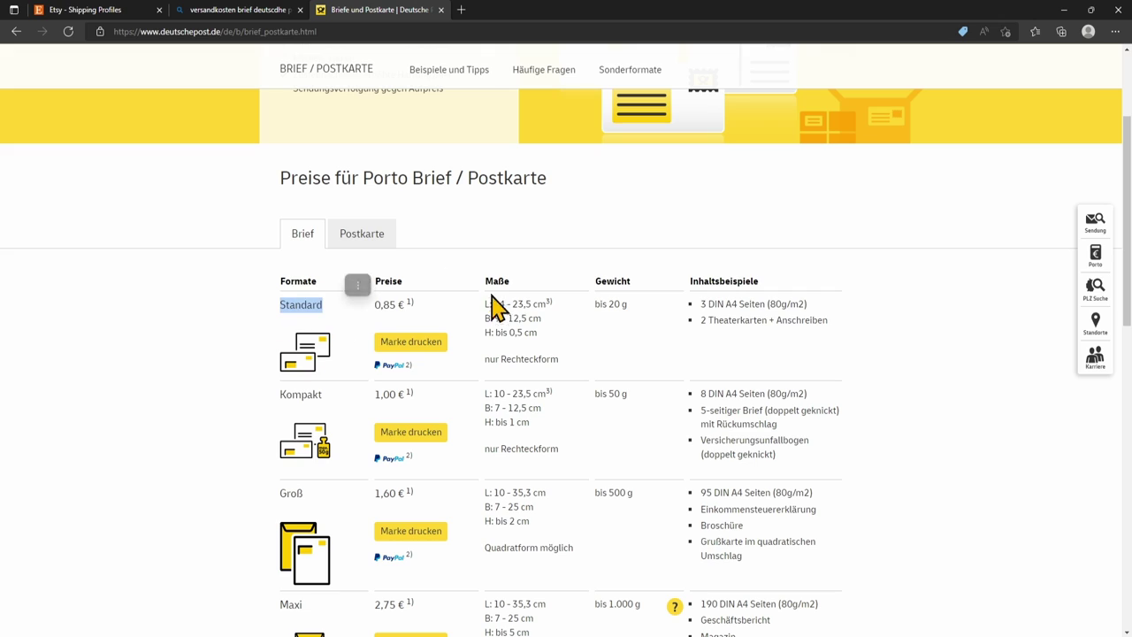
drag(488, 299, 548, 347)
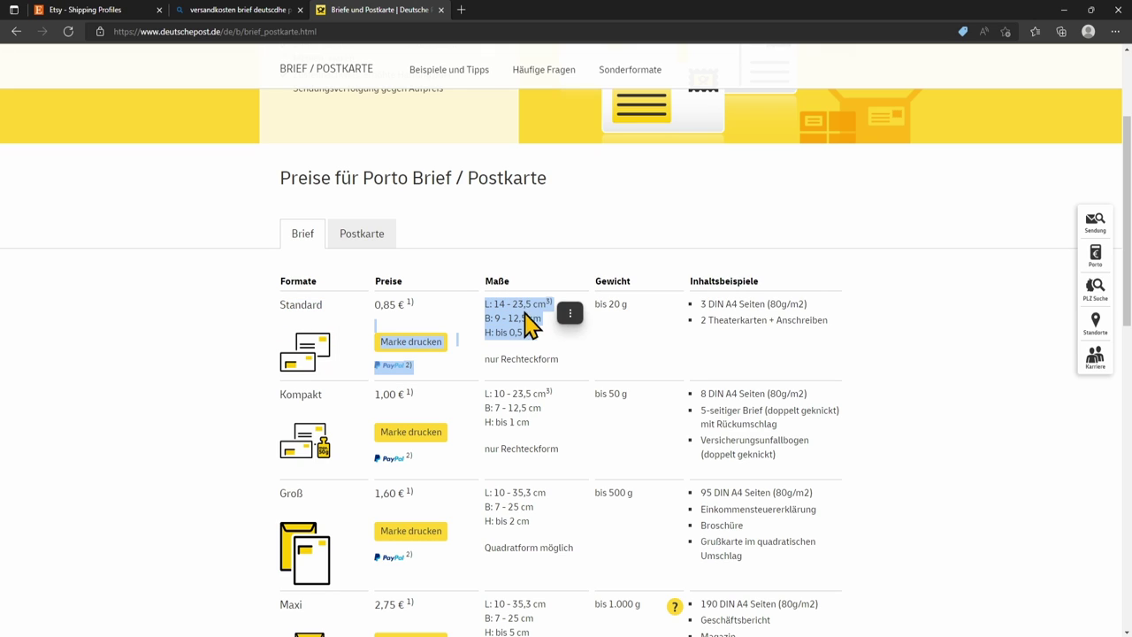
click(569, 336)
drag(594, 305, 630, 307)
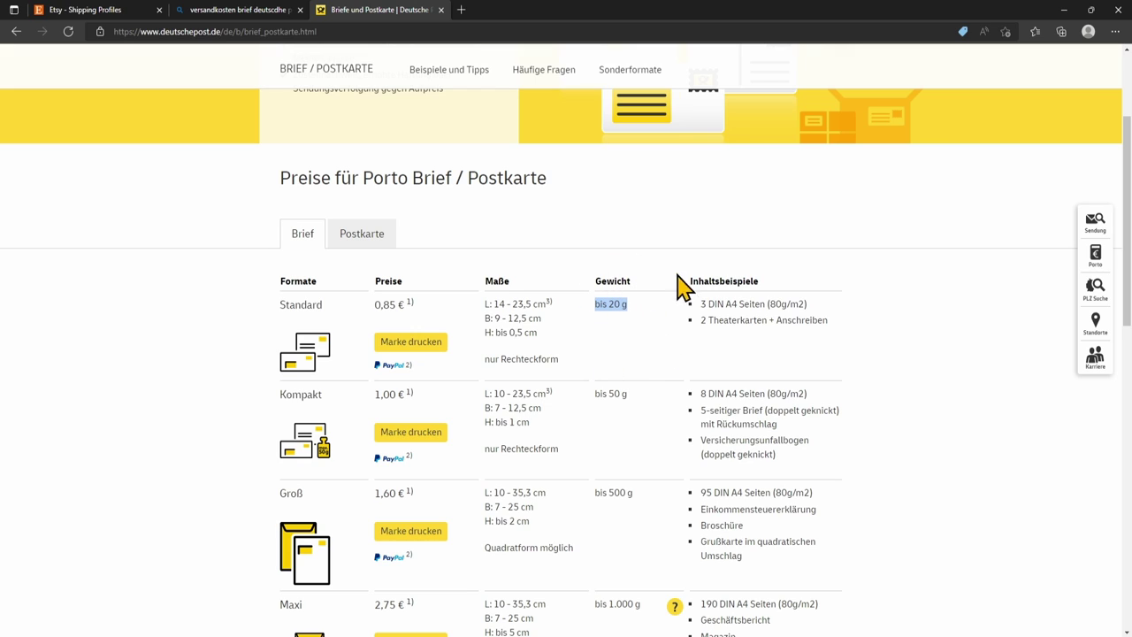
click(676, 356)
drag(402, 307, 374, 307)
click(358, 339)
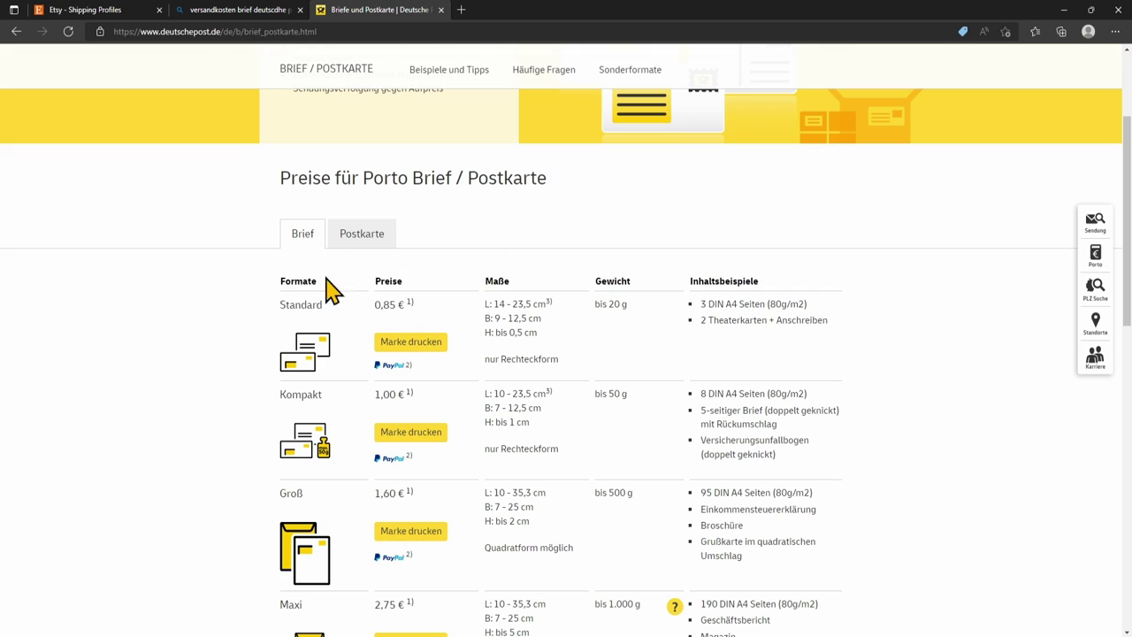
Step: Return to the Etsy shipping profile and set Deutschland's charge for one item to 0,85 €
click(78, 11)
click(667, 409)
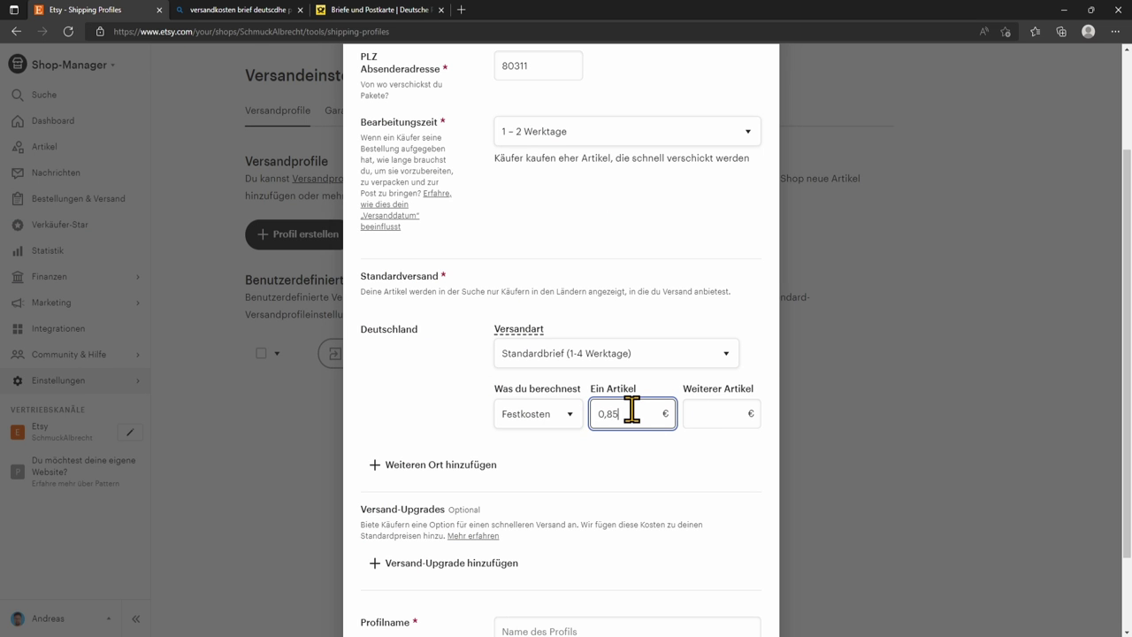
click(634, 477)
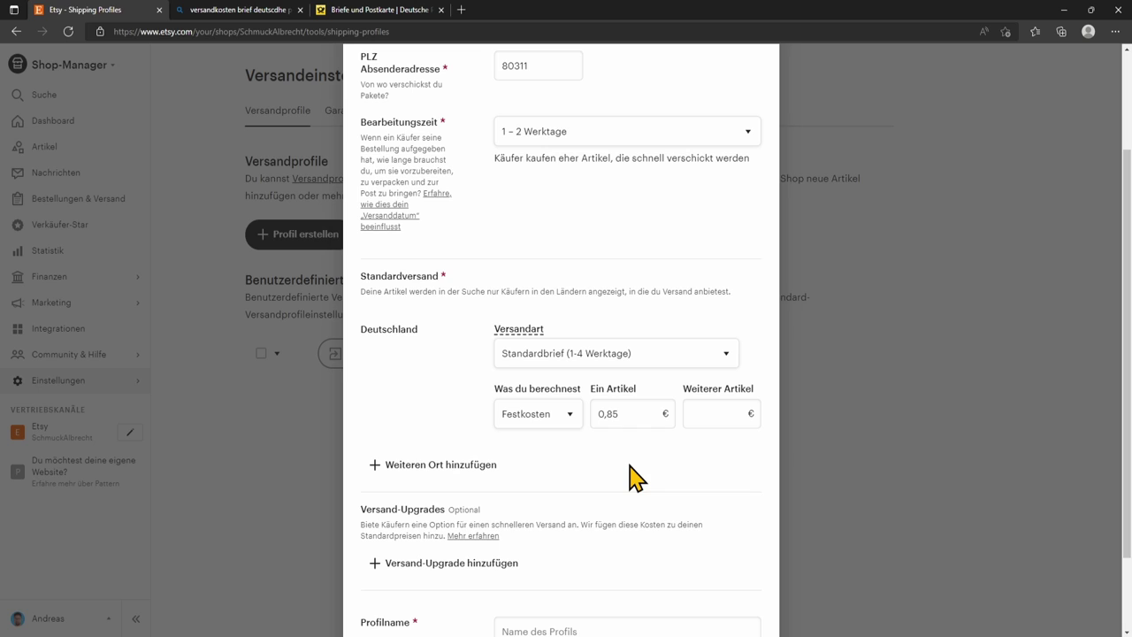
Step: Raise Deutschland's shipping charge for one item to 0,95 €
click(608, 414)
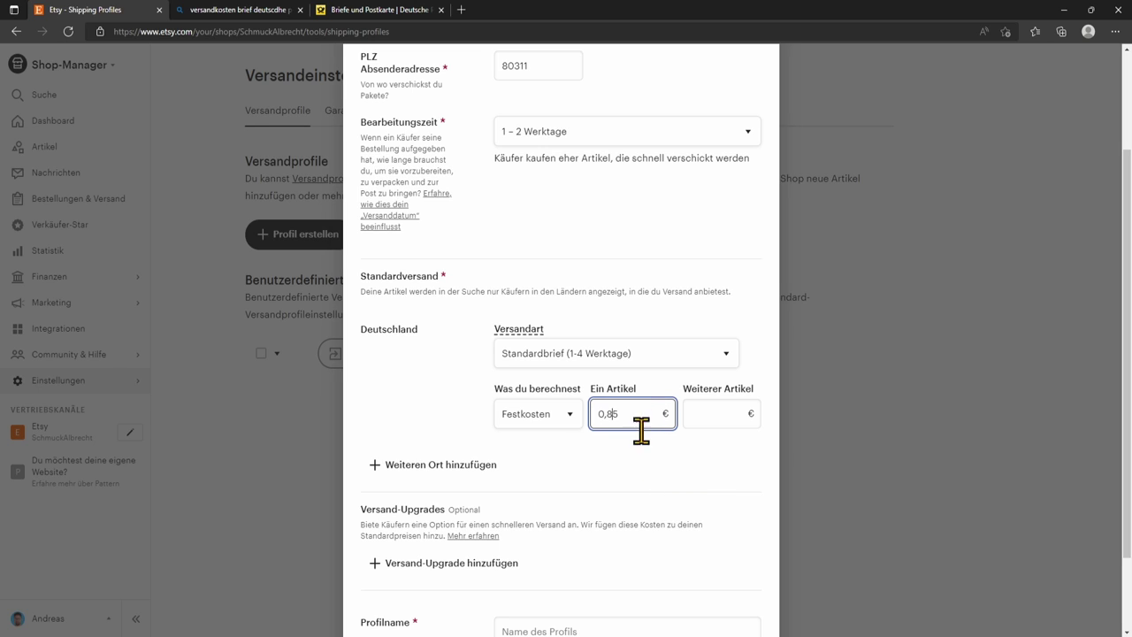
key(BackSpace)
text(9)
click(672, 471)
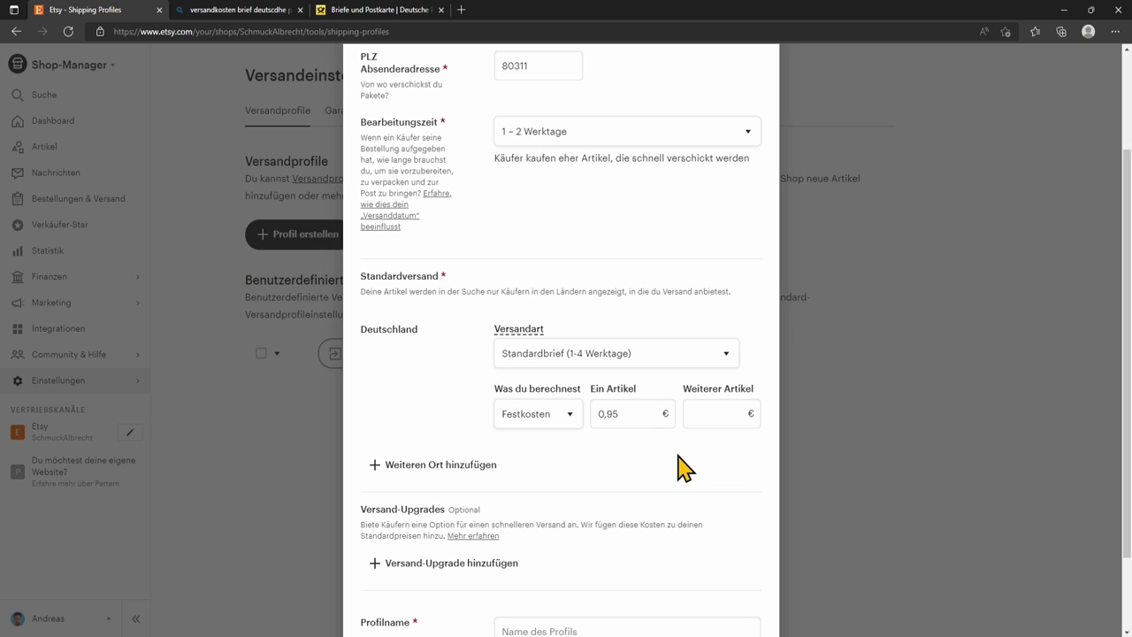
Step: Set Deutschland's shipping charge for one item to 3,00 €
drag(658, 412, 585, 416)
text(3)
click(665, 482)
Step: Replace Deutschland's shipping charge for one item with 0,95 €
click(634, 419)
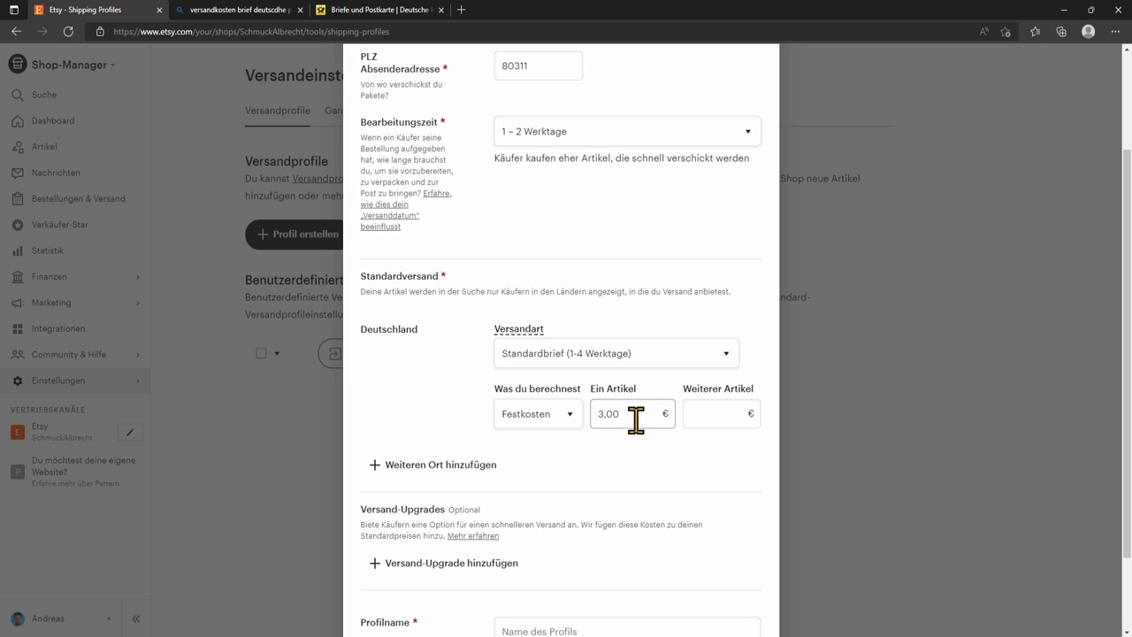
double_click(649, 413)
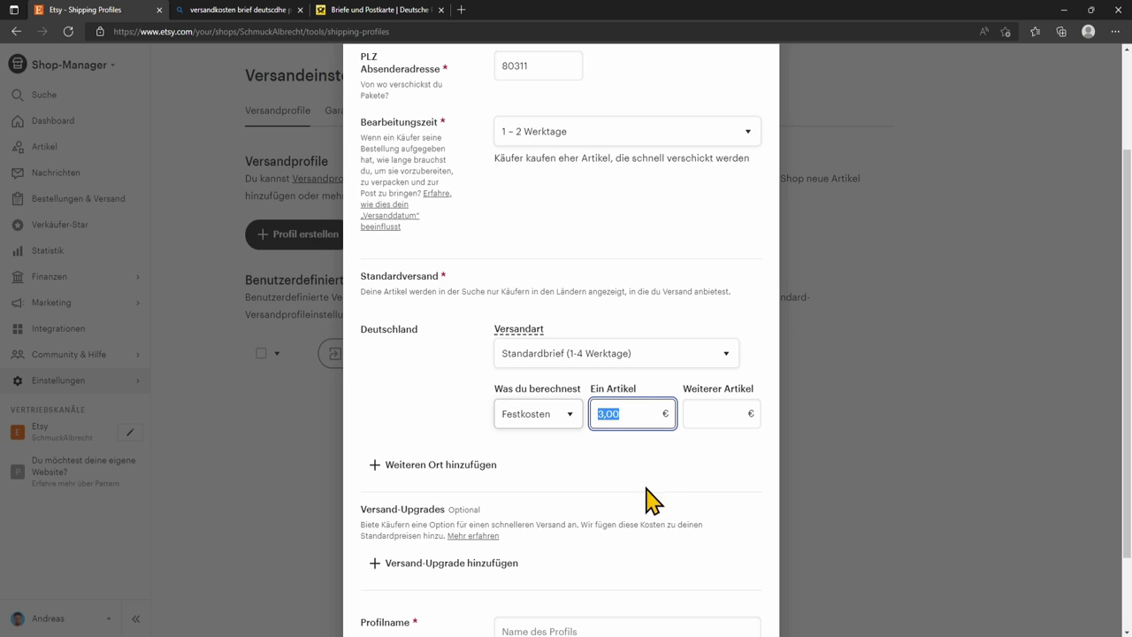
text(0,95)
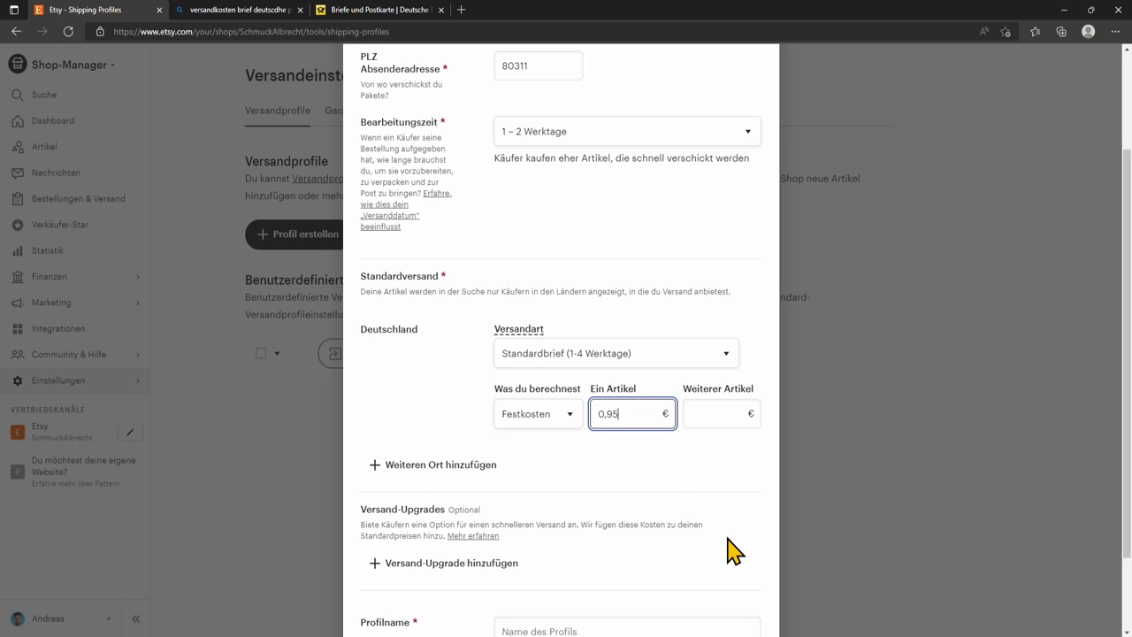
click(674, 450)
Step: Add a shipping upgrade to the profile in the optional Versand-Upgrades section
scroll(654, 425, down, 2)
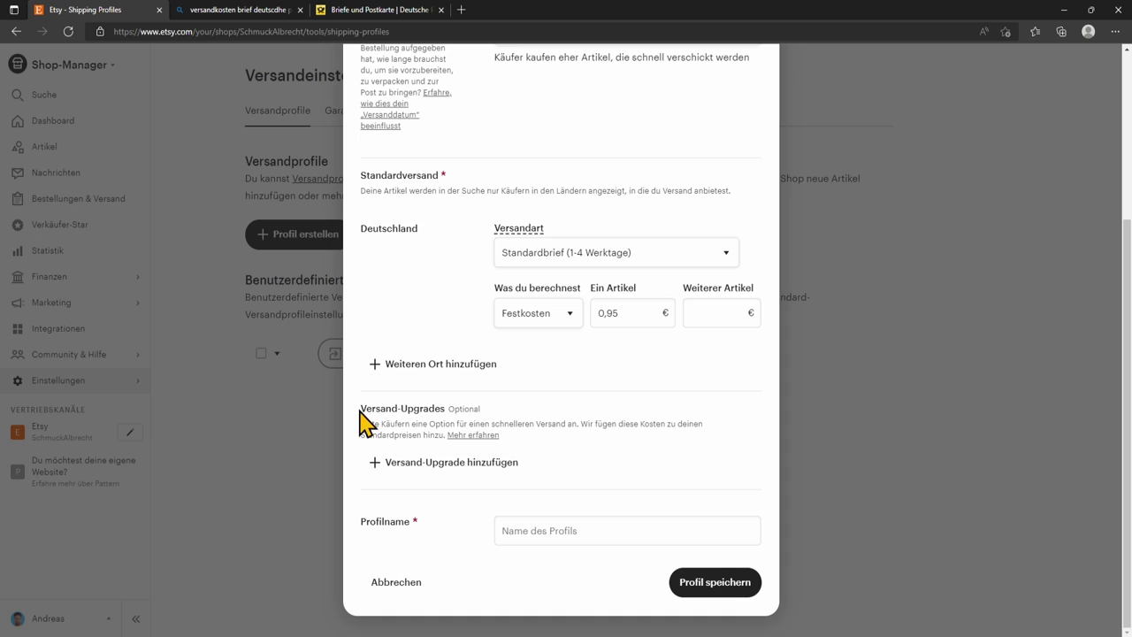
drag(358, 407, 440, 408)
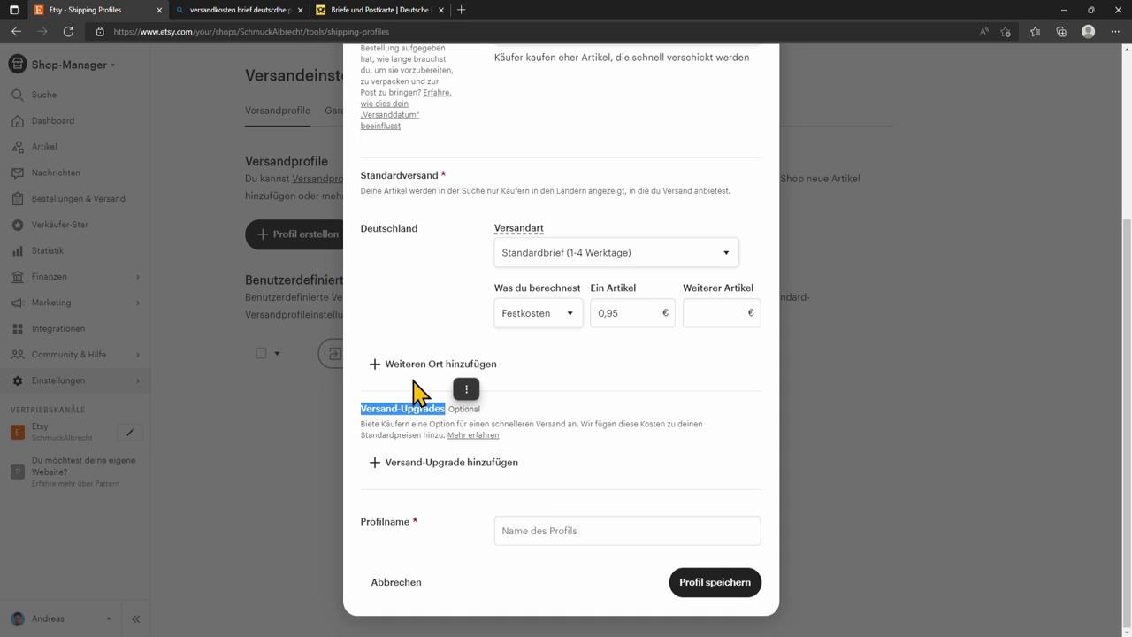
click(548, 416)
drag(448, 409, 495, 414)
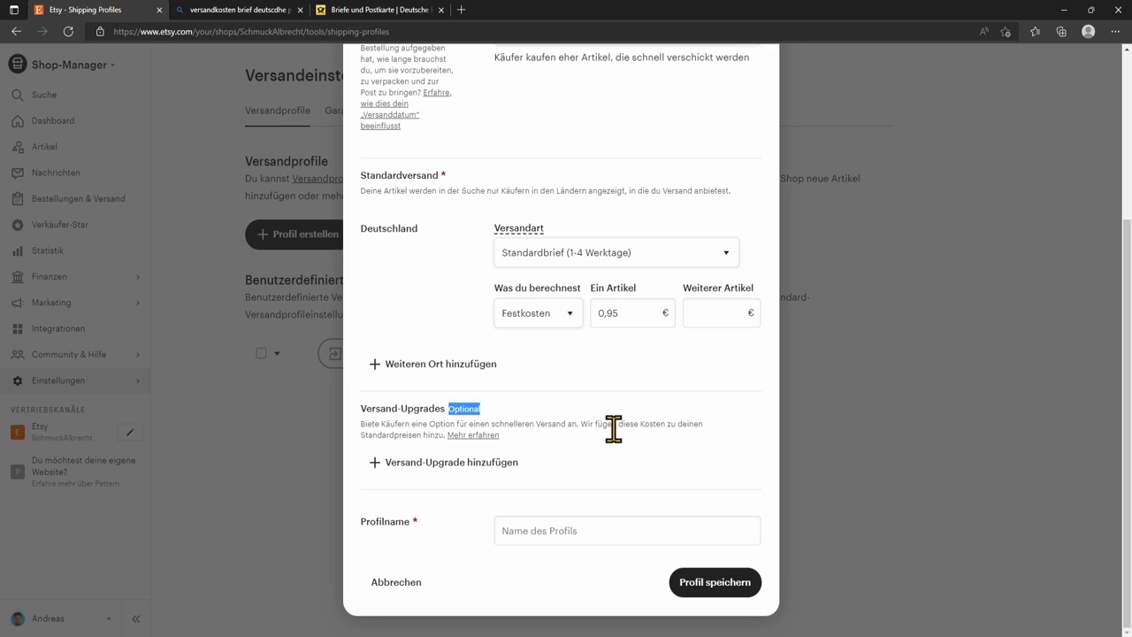
click(456, 462)
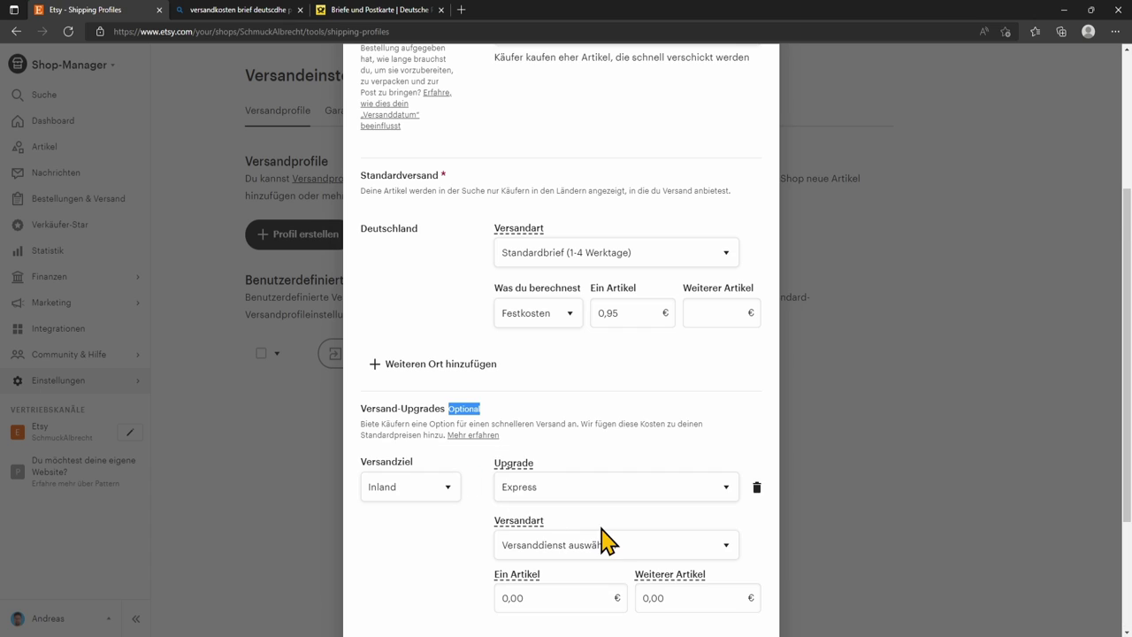
scroll(561, 470, down, 2)
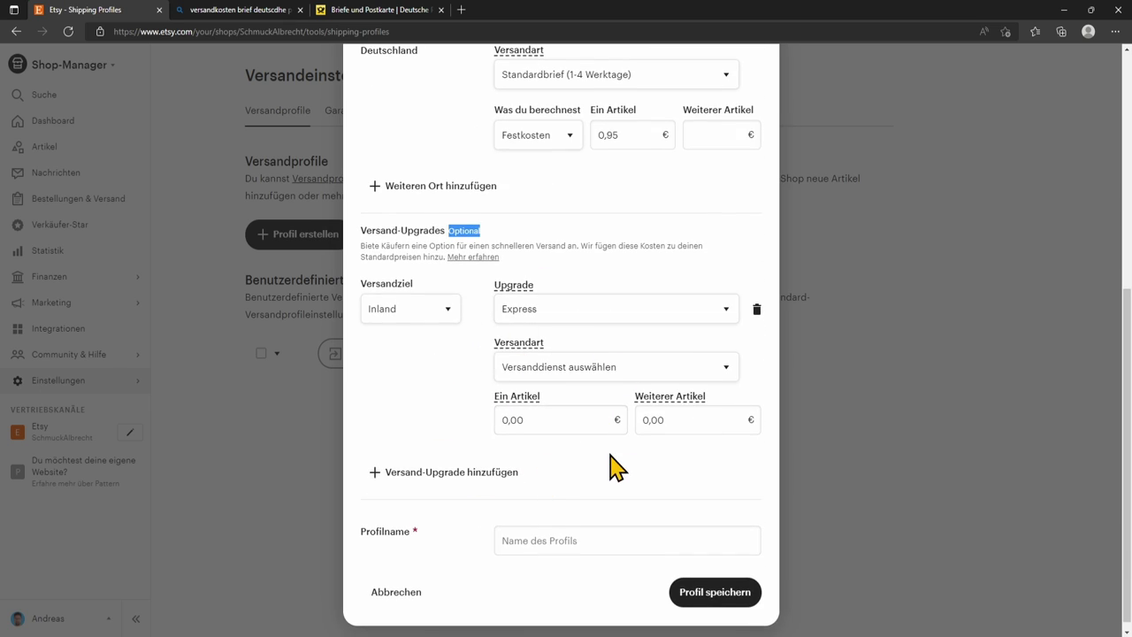
Step: Choose Inland as the destination of the Express shipping upgrade
click(535, 272)
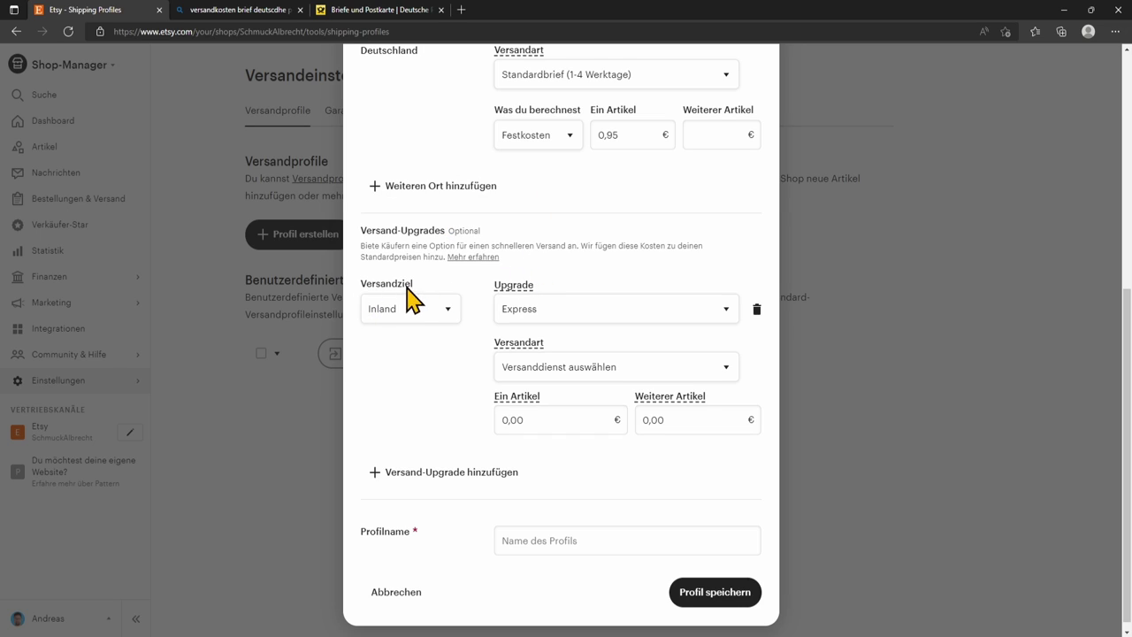
click(421, 313)
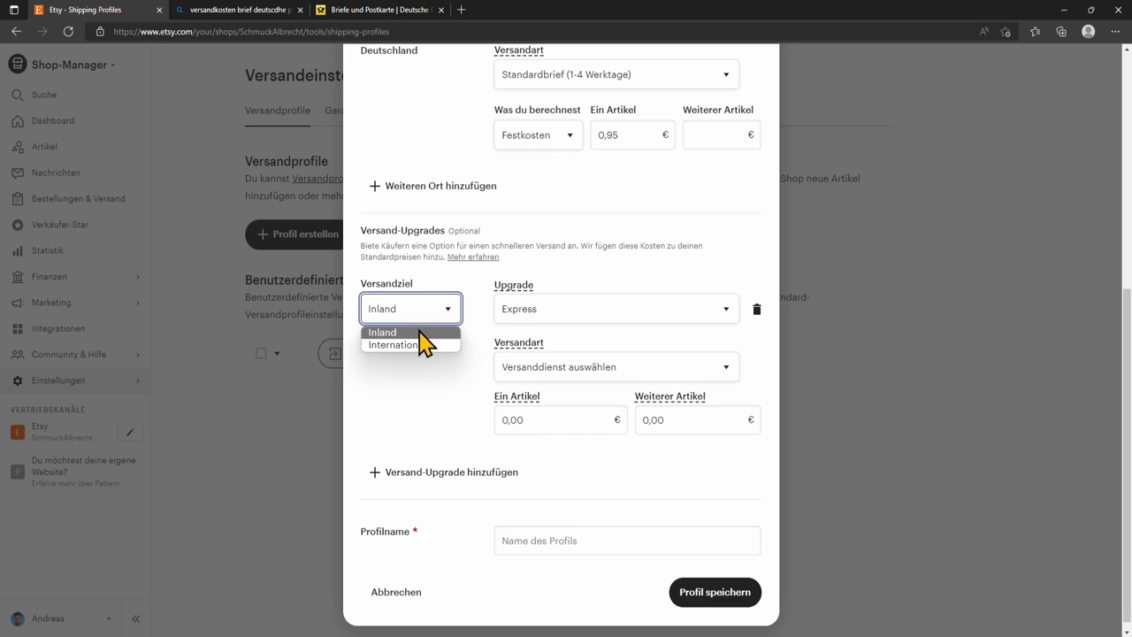
click(424, 334)
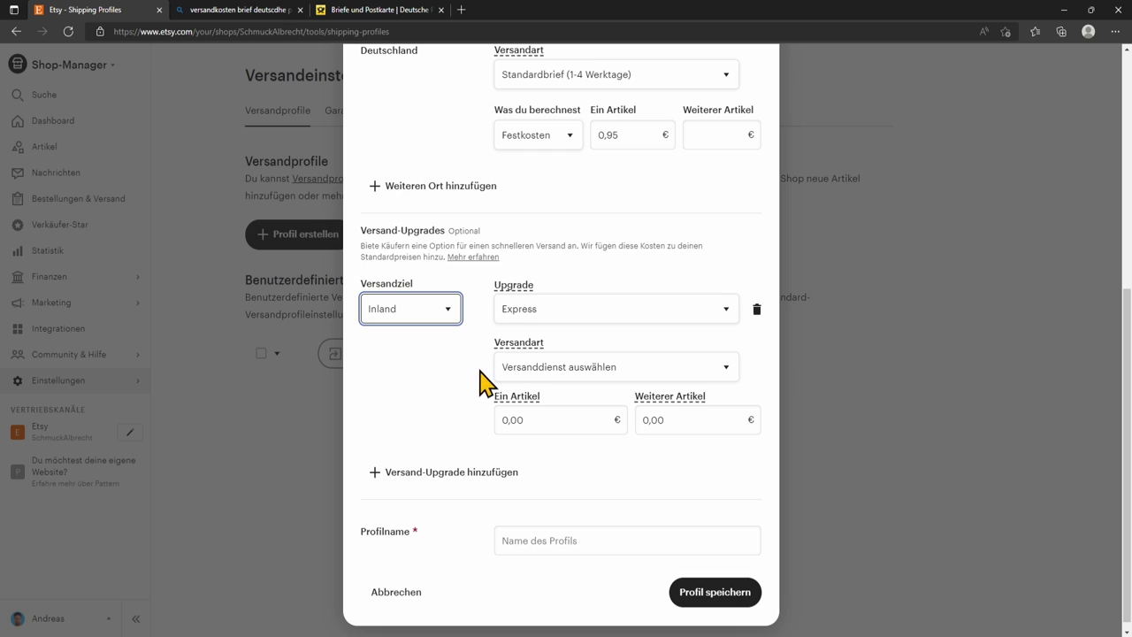
Step: Keep Express as the upgrade type and choose Eilbrief (1-2 Werktage) as its shipping service
mouse_move(555, 309)
click(659, 314)
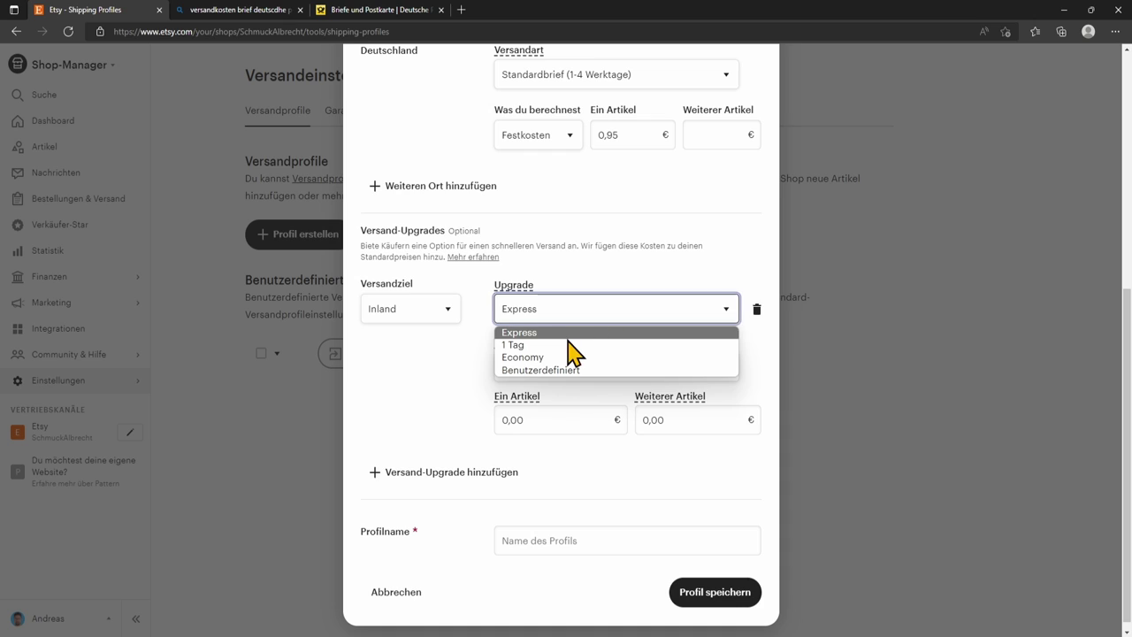
click(464, 373)
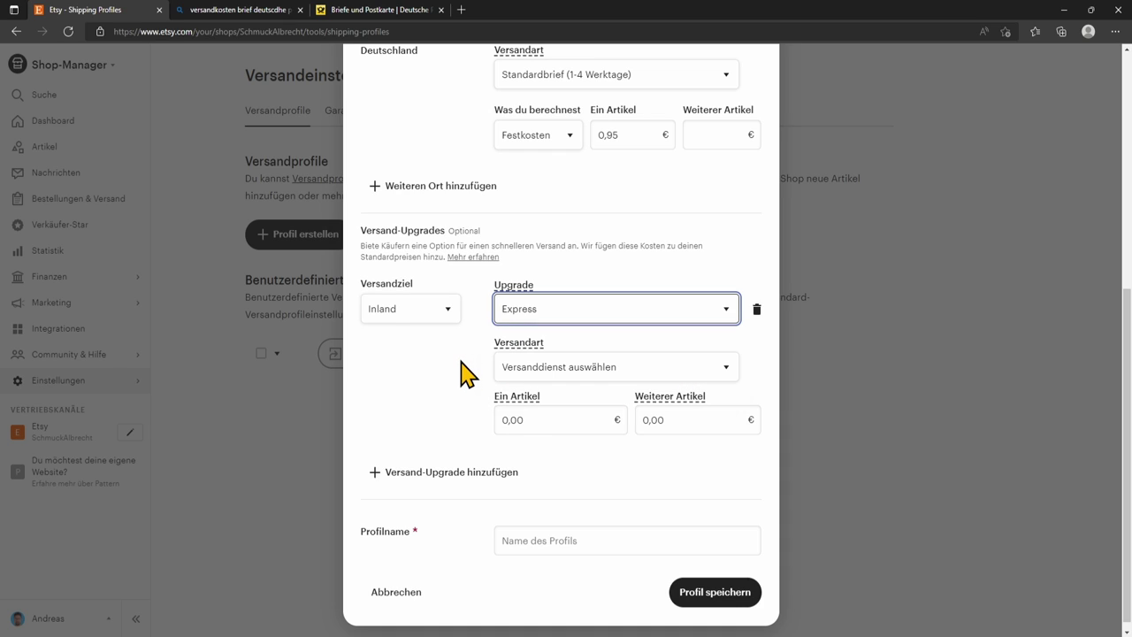
click(581, 378)
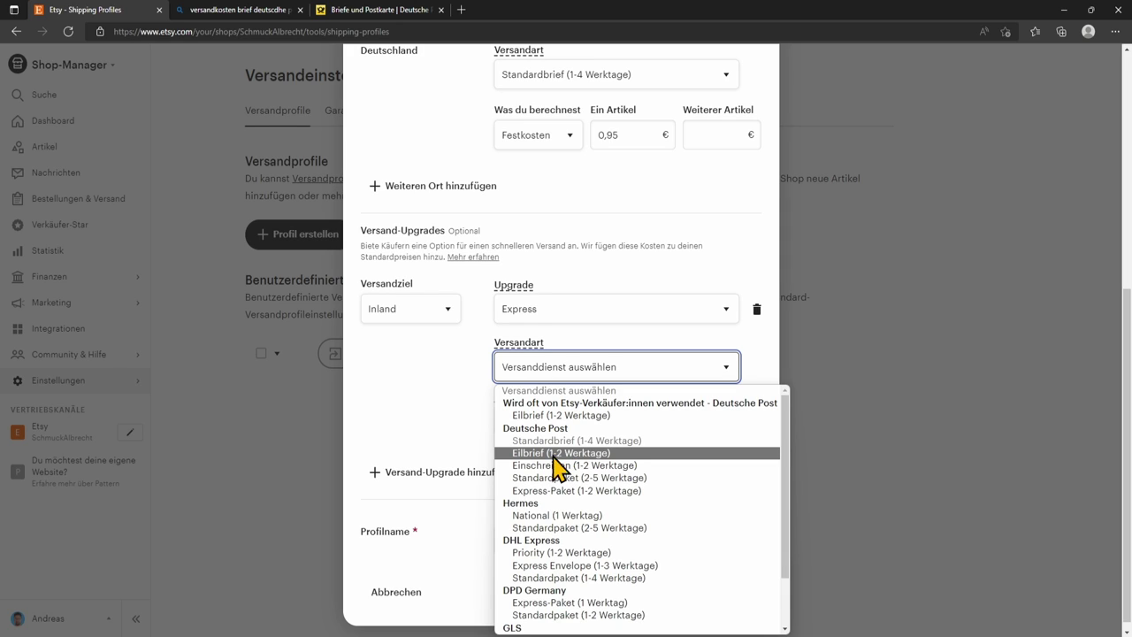
click(583, 454)
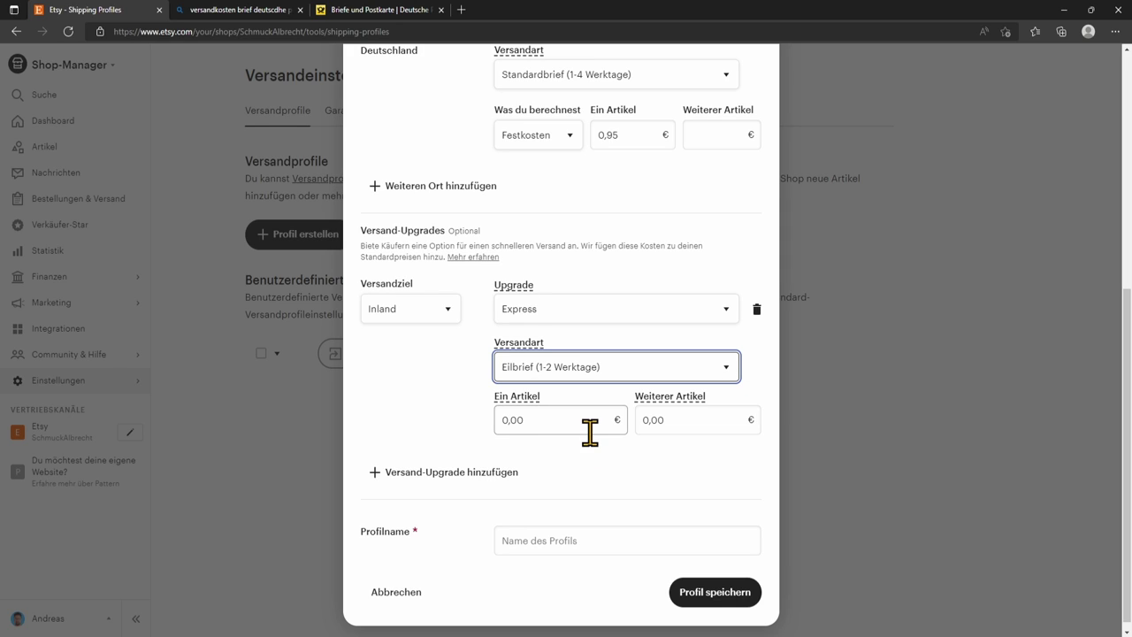
double_click(531, 417)
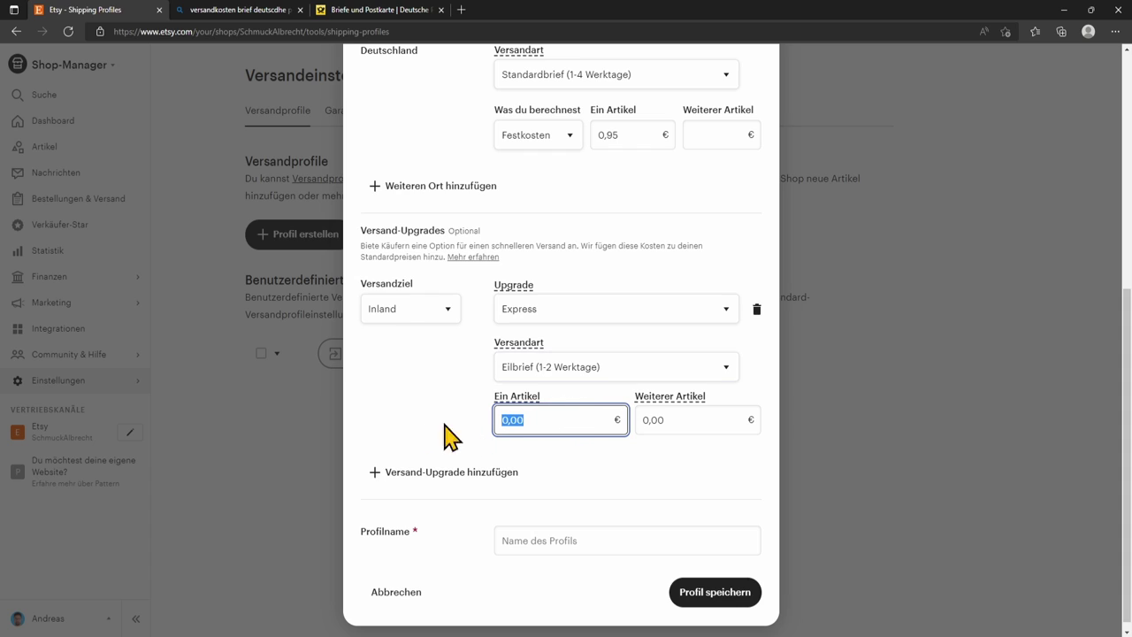
click(608, 482)
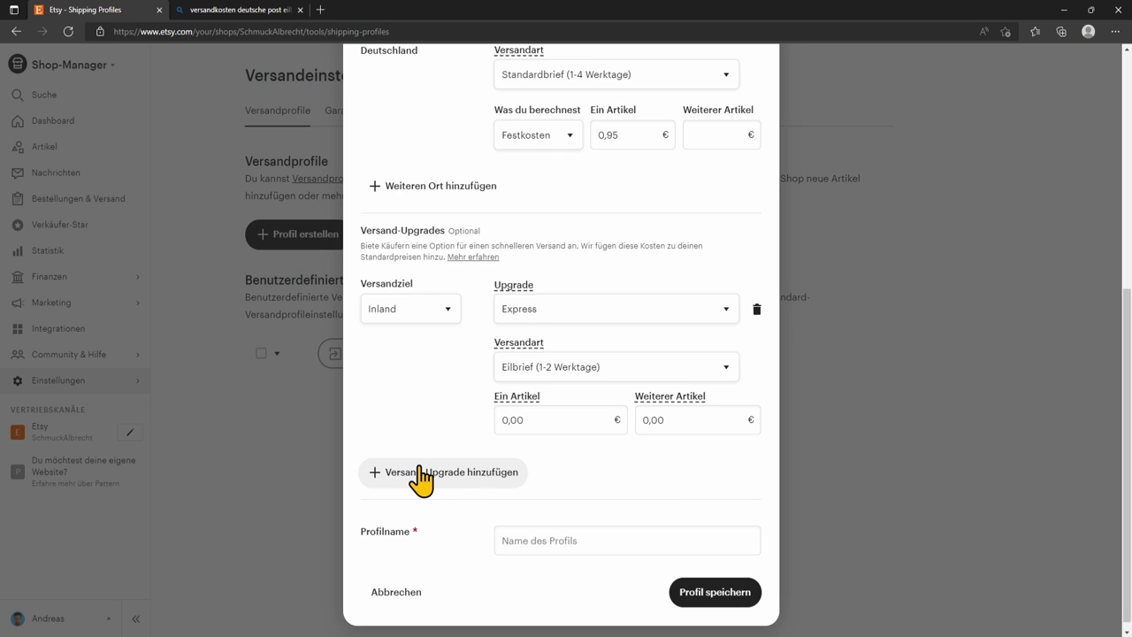
Step: Add a second shipping upgrade to the profile and delete it again
click(457, 471)
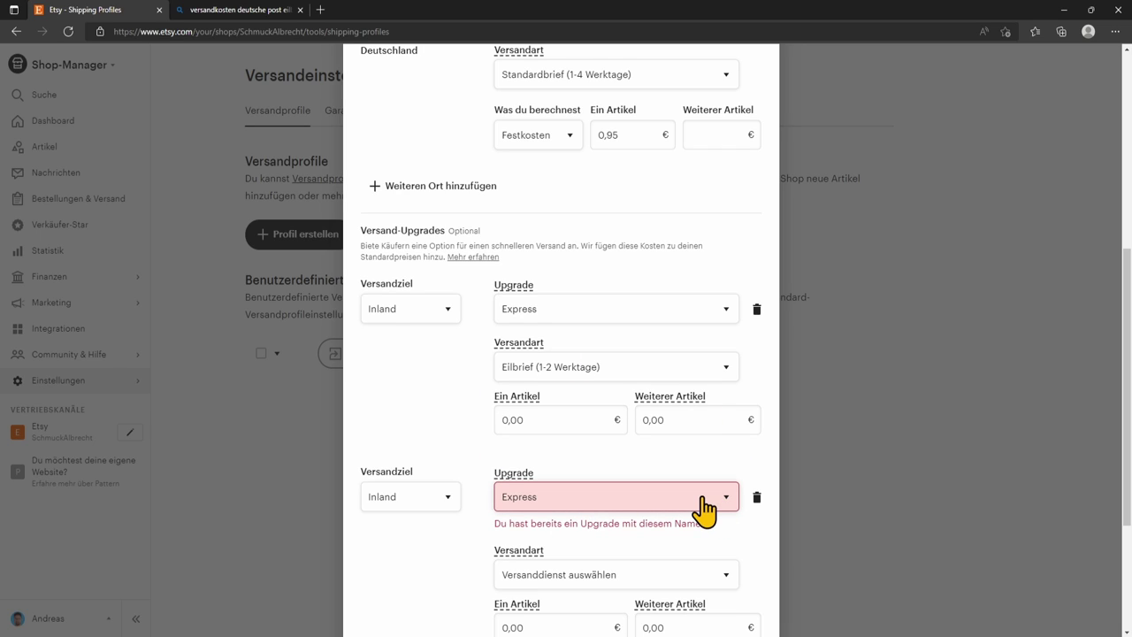
click(755, 497)
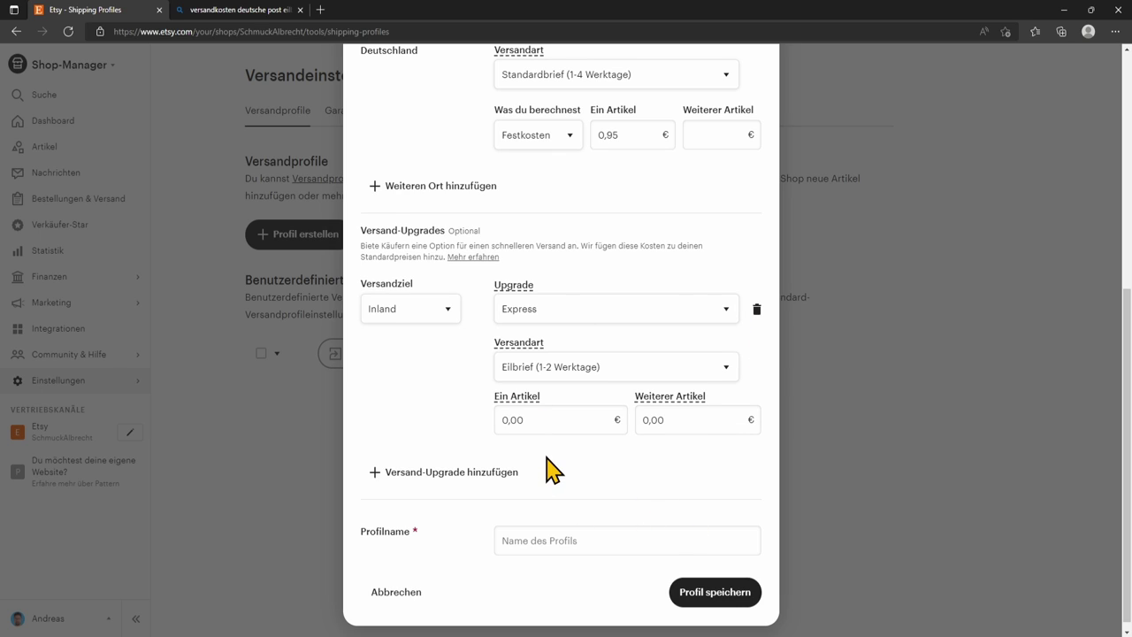
Step: Name the shipping profile "Brief 0,95€ Deutschland" and save it
scroll(566, 460, down, 1)
click(569, 530)
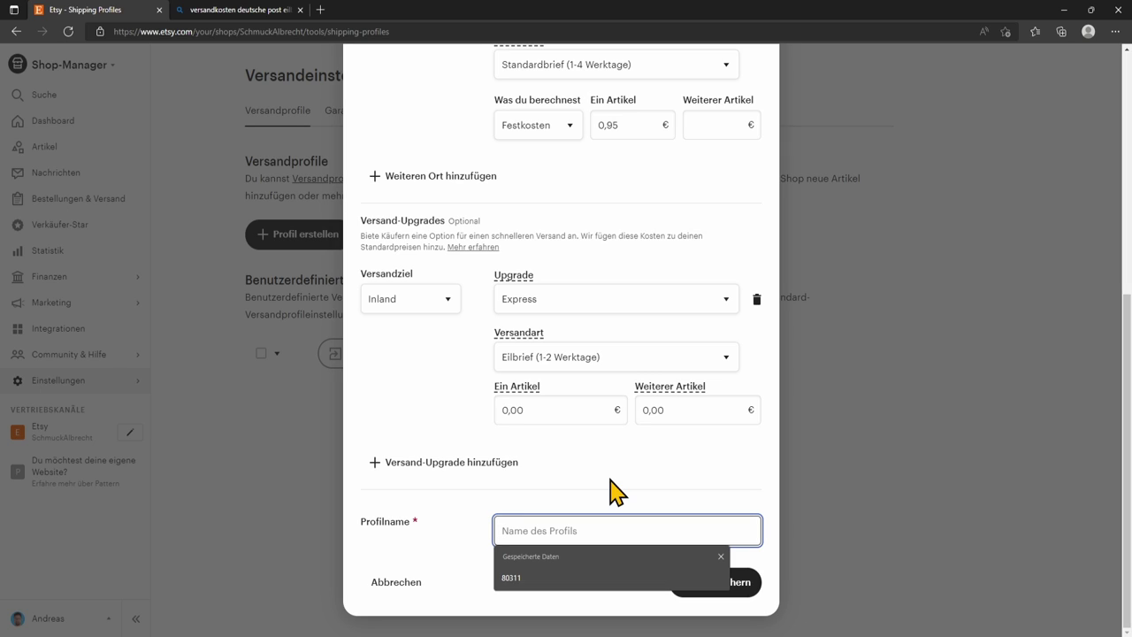
text(Brief Deutschland)
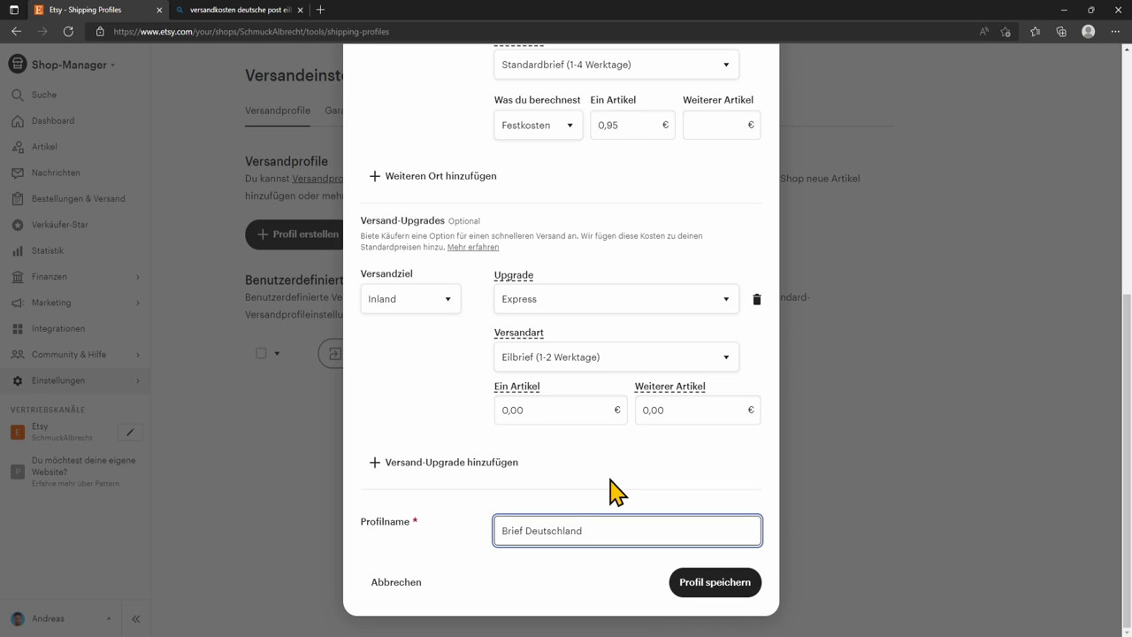
click(523, 531)
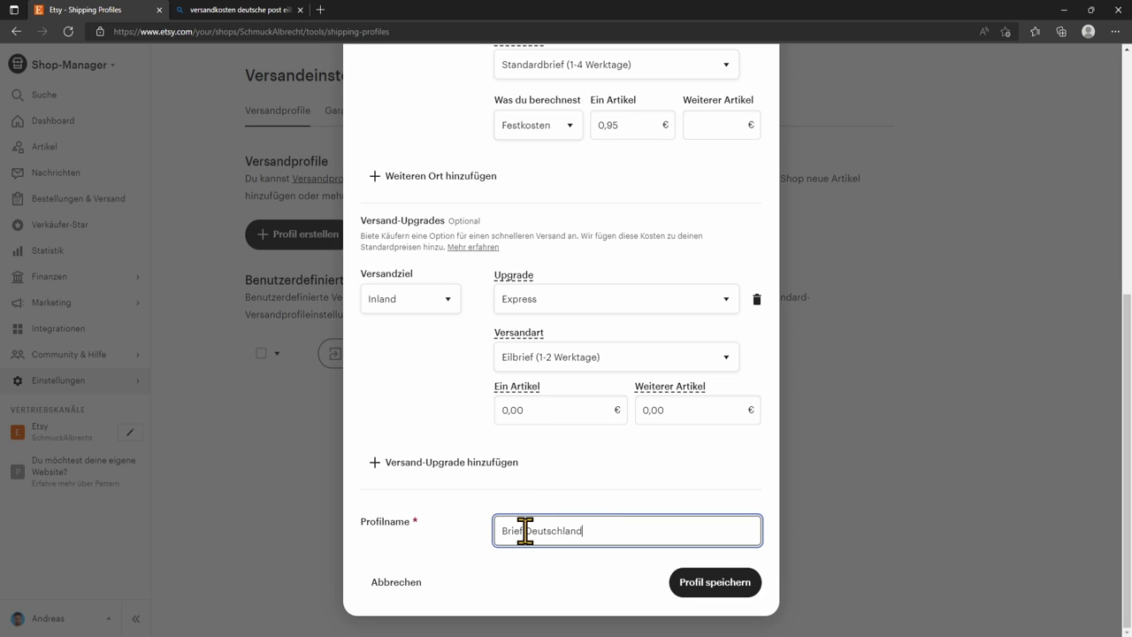
text(0,95 )
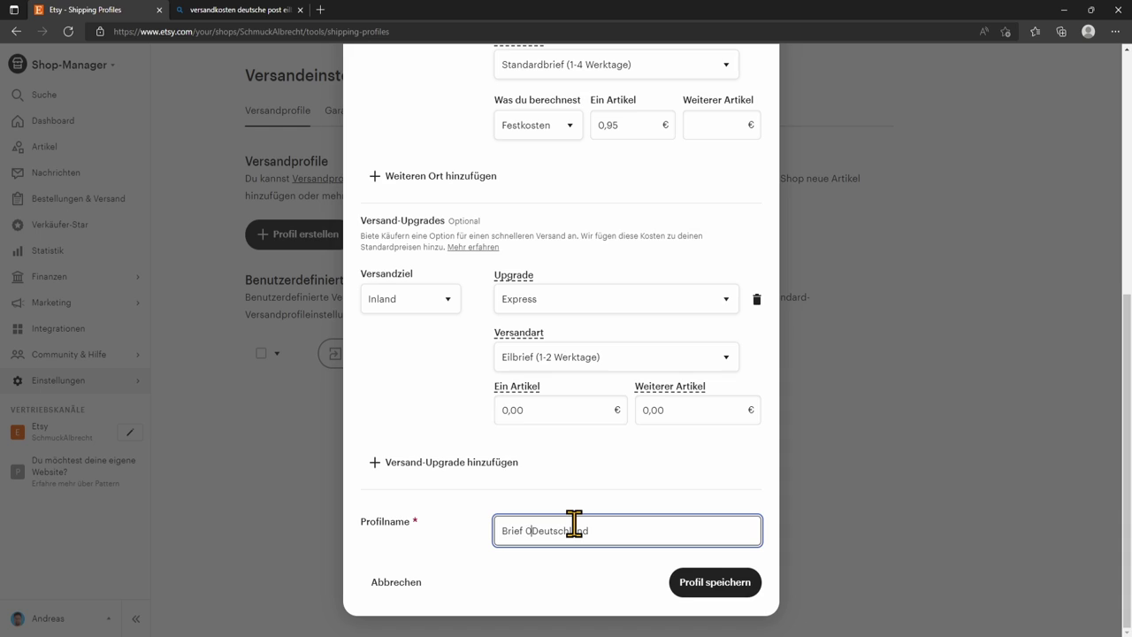
text(€)
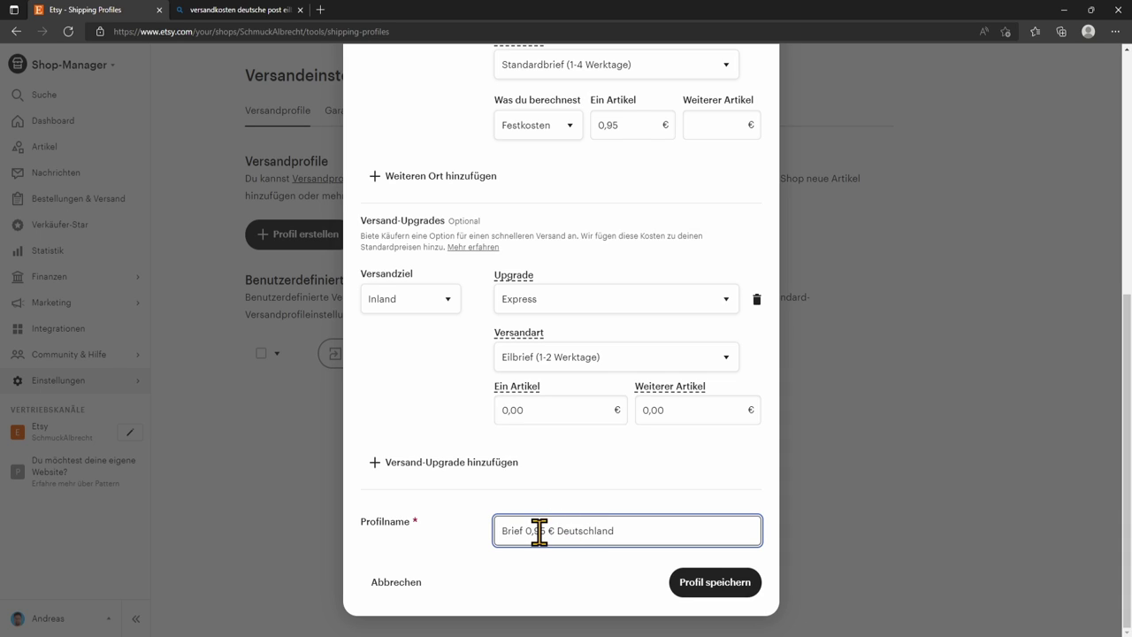
click(549, 530)
key(BackSpace)
click(717, 580)
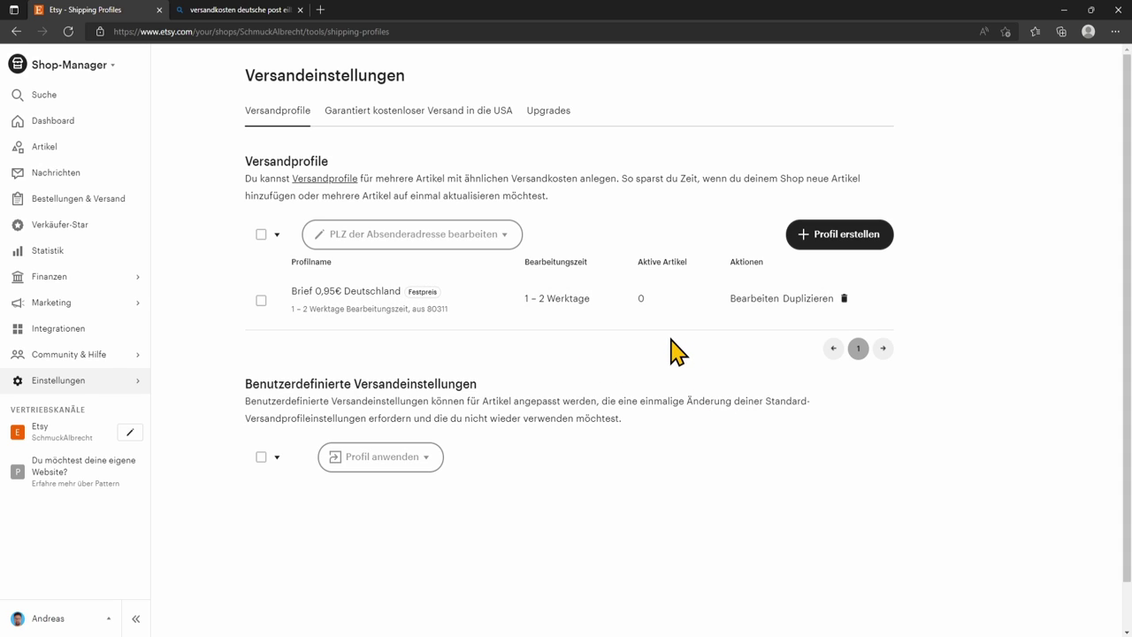
Step: Look through the blank form for another shipping profile and close it without saving
click(854, 237)
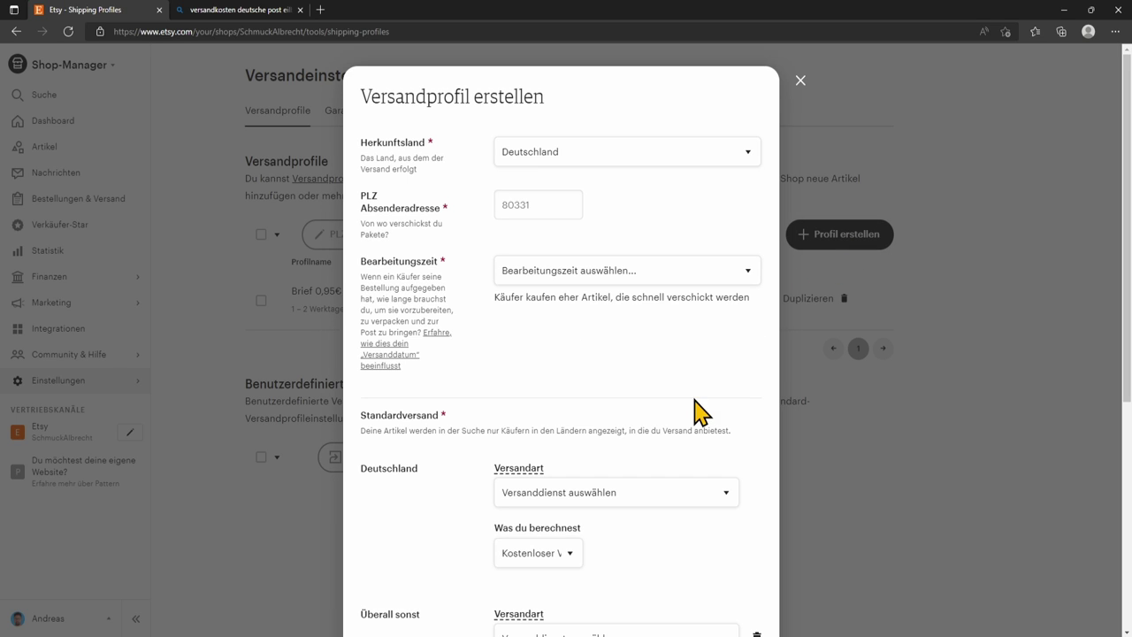
scroll(694, 406, down, 3)
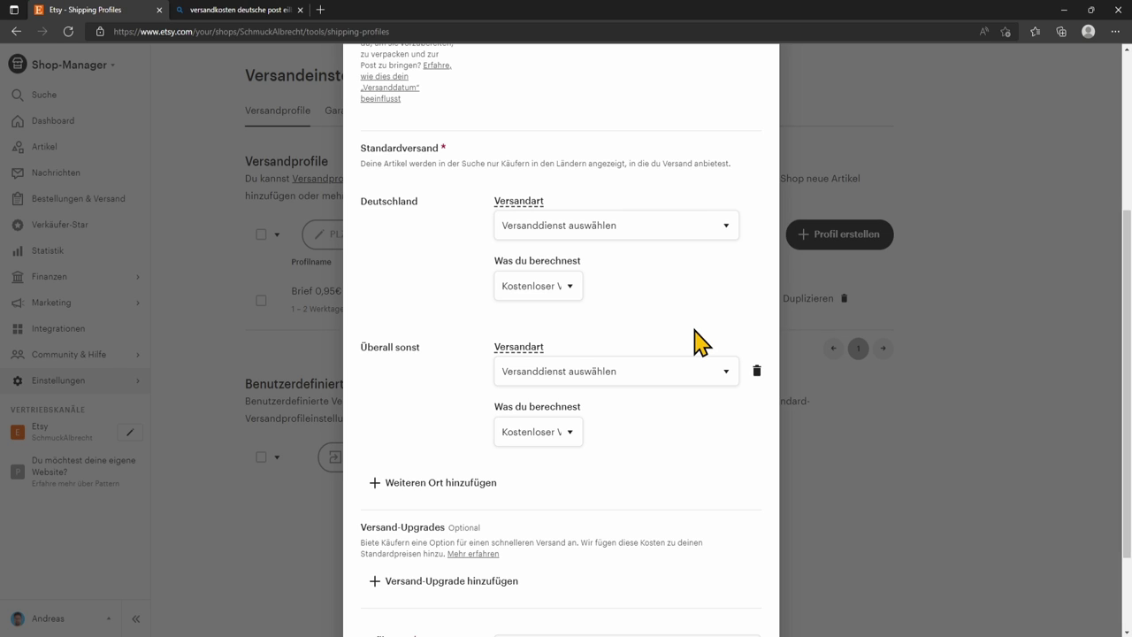
scroll(714, 419, up, 5)
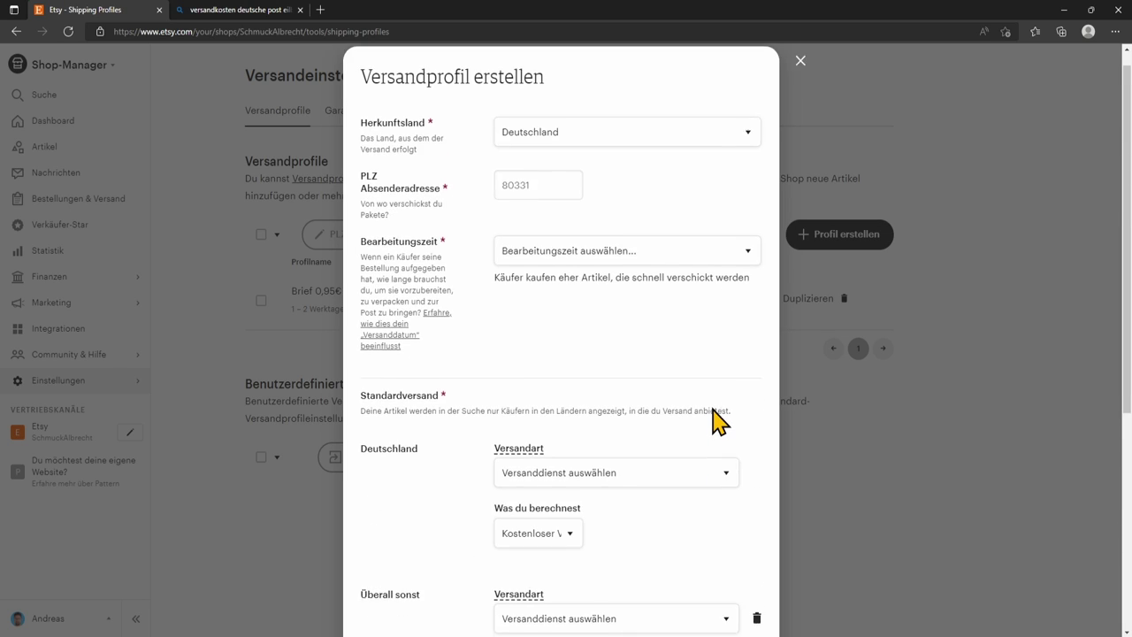
click(798, 80)
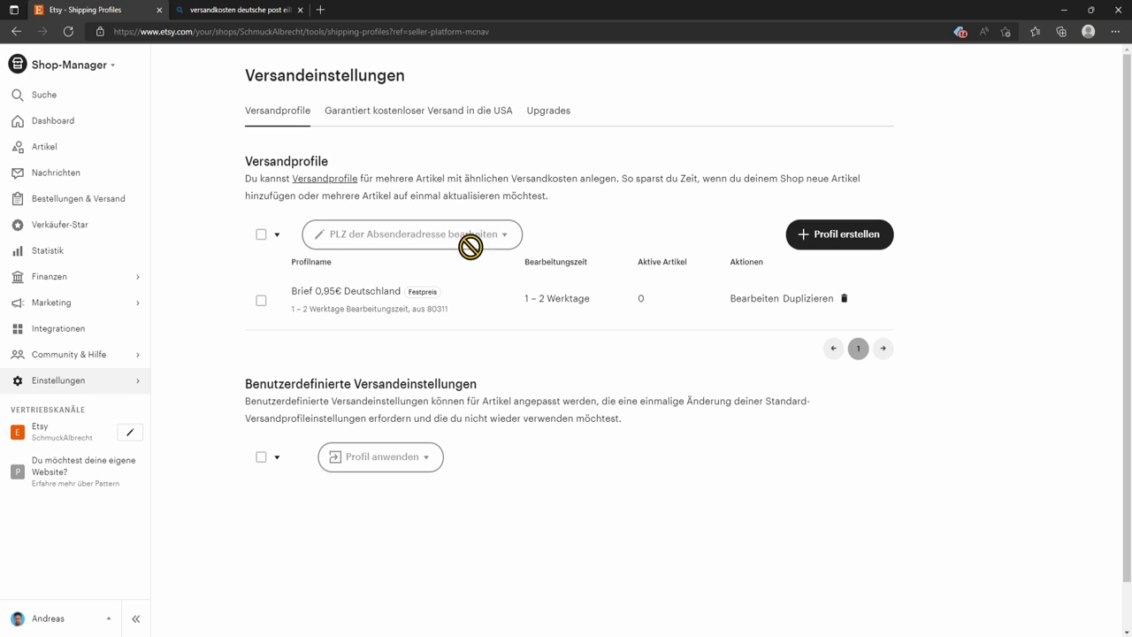
Step: Start a new article listing and select the Brief 0,95€ Deutschland profile as its shipping option
click(98, 157)
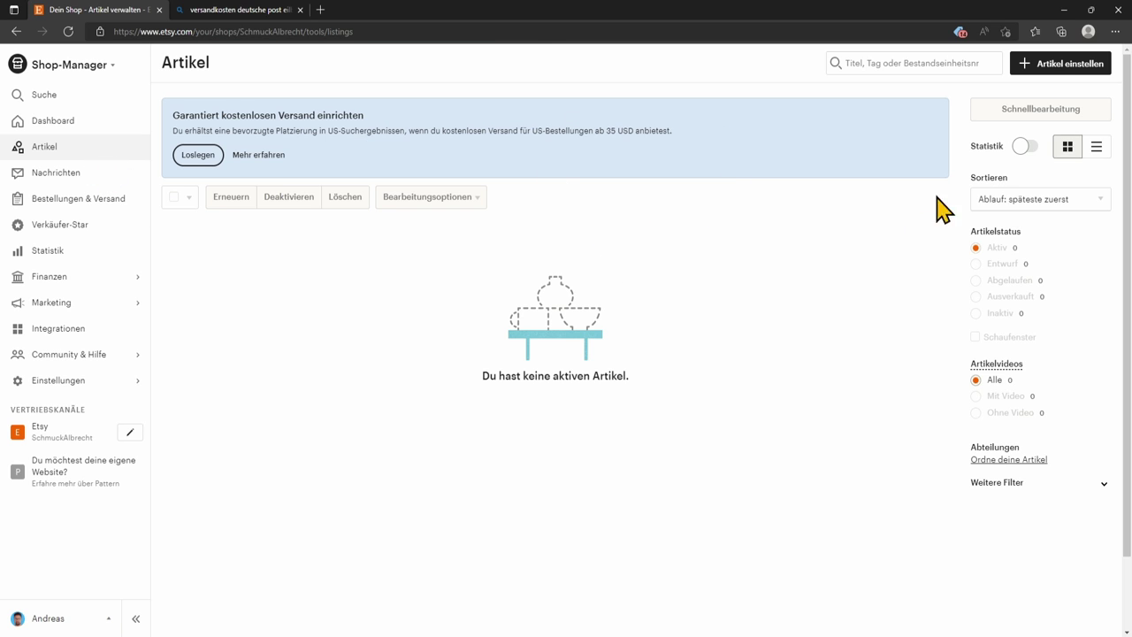
click(1065, 74)
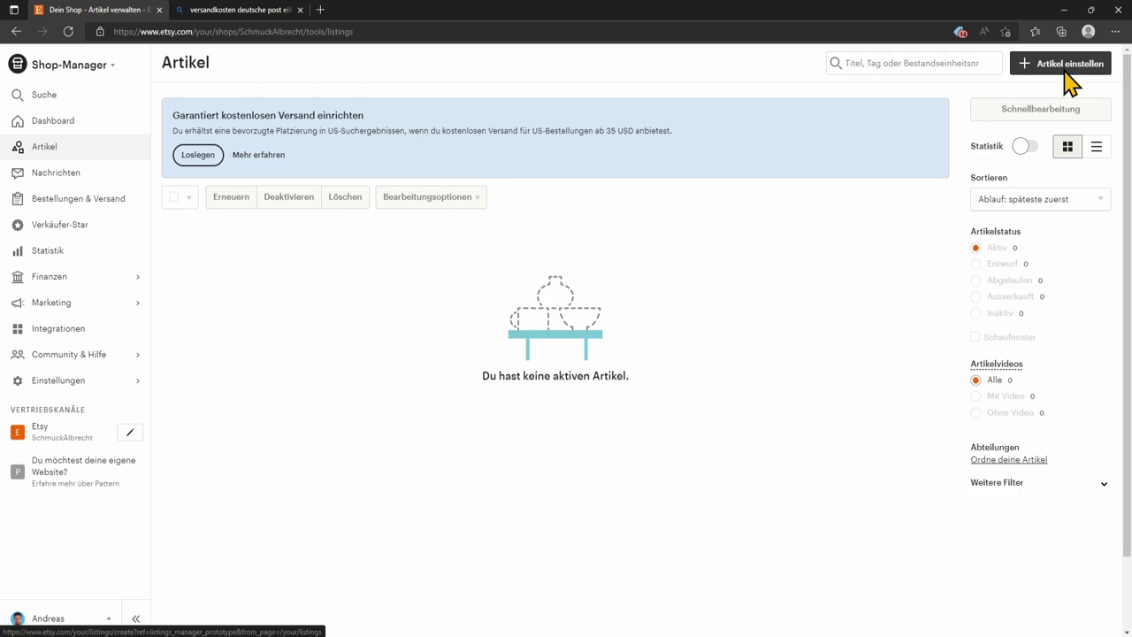
scroll(611, 485, down, 9)
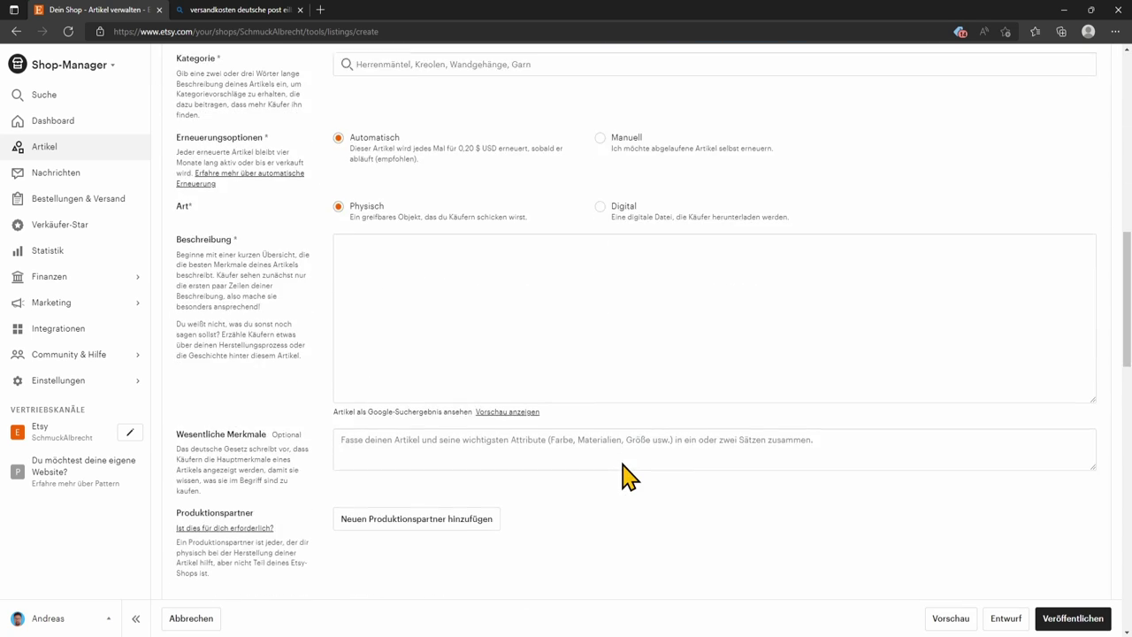
scroll(625, 472, up, 2)
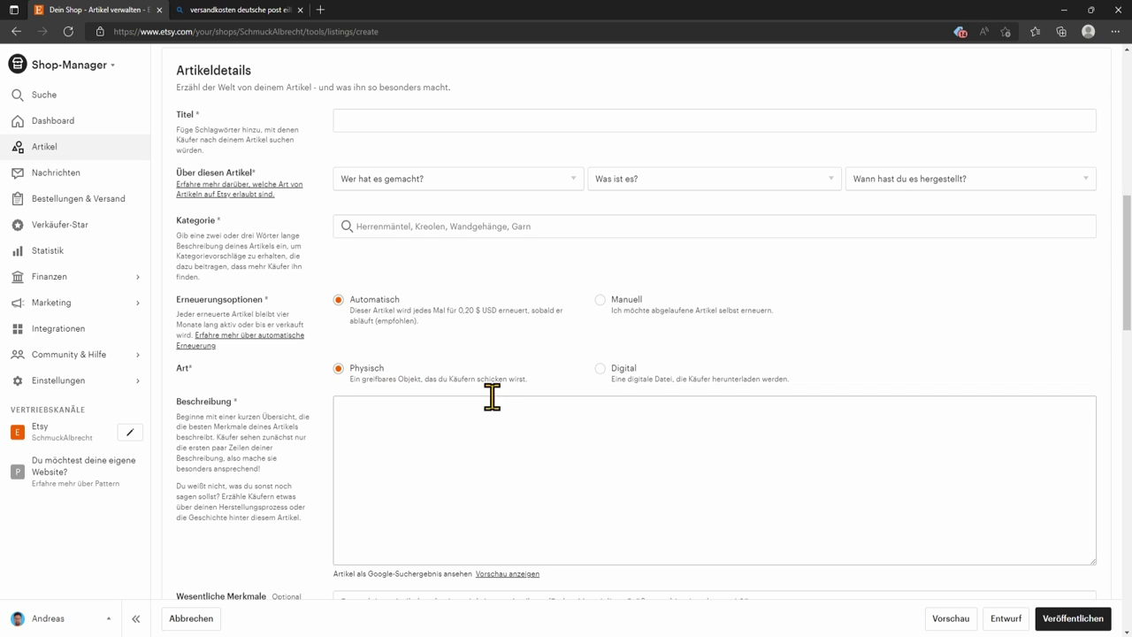
scroll(551, 400, down, 3)
scroll(552, 400, down, 8)
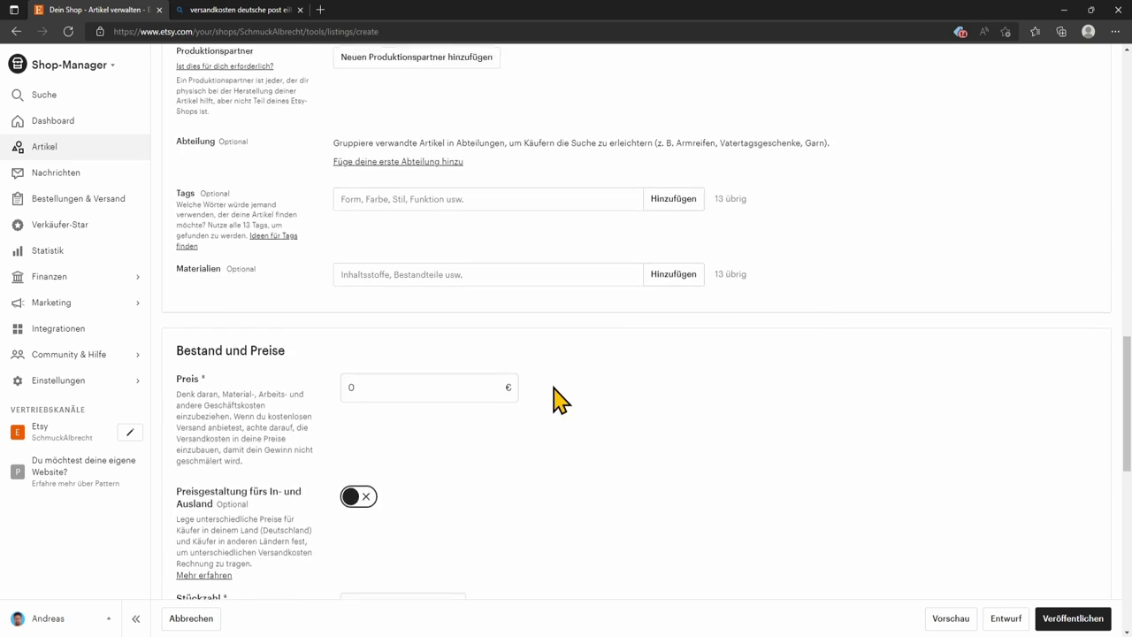
scroll(561, 399, down, 4)
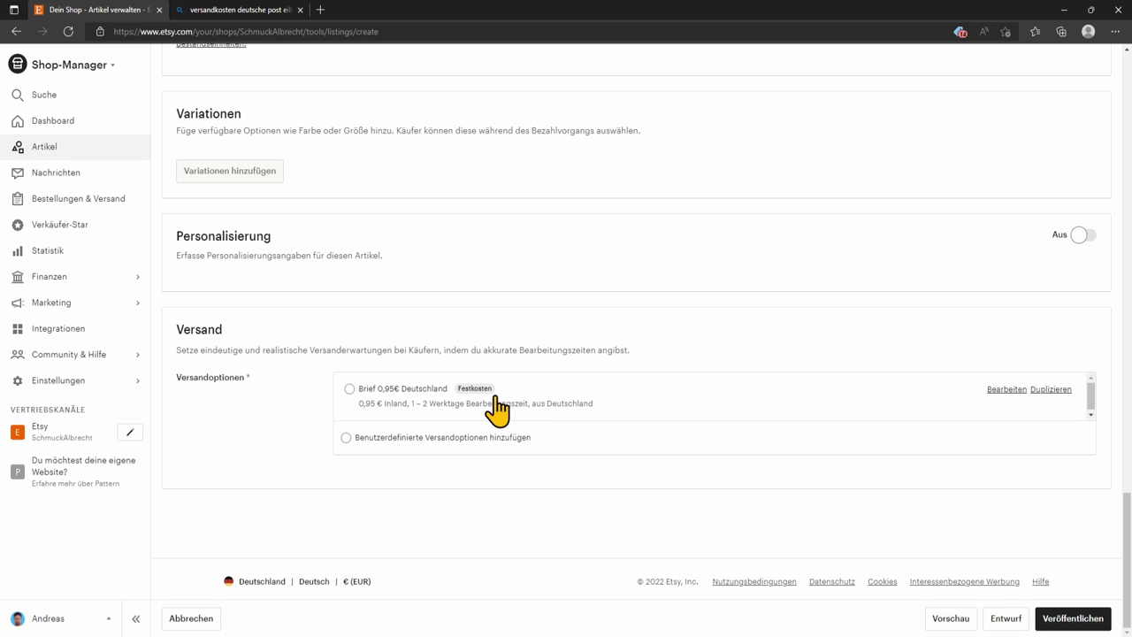
click(387, 398)
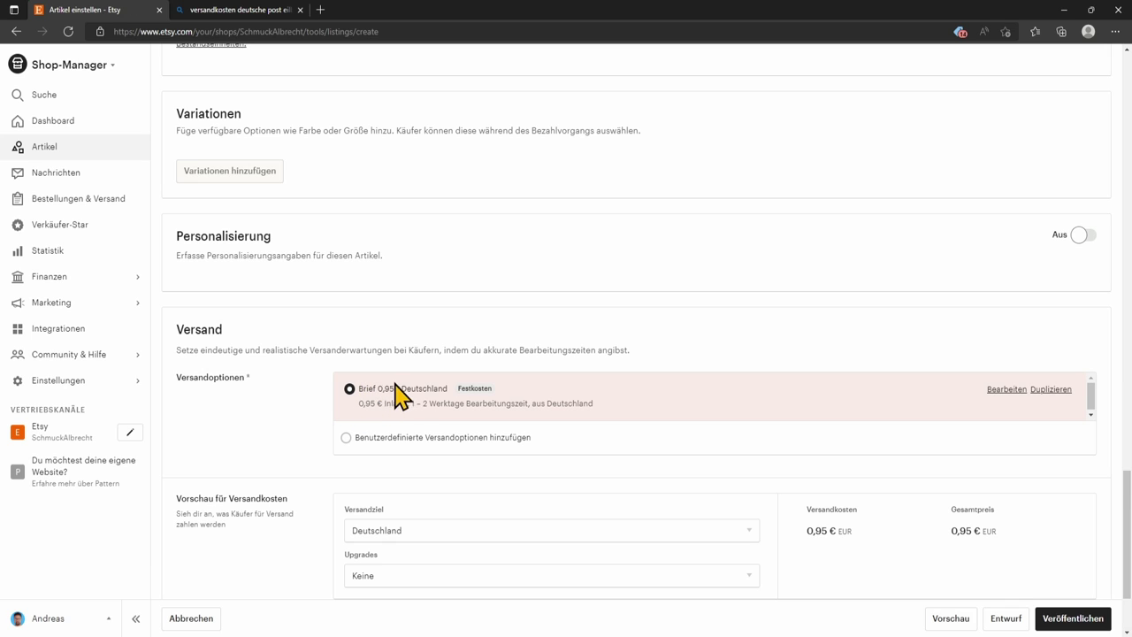
Step: Open the listing's selected shipping profile for editing and review its standard shipping and upgrade settings
scroll(510, 409, down, 2)
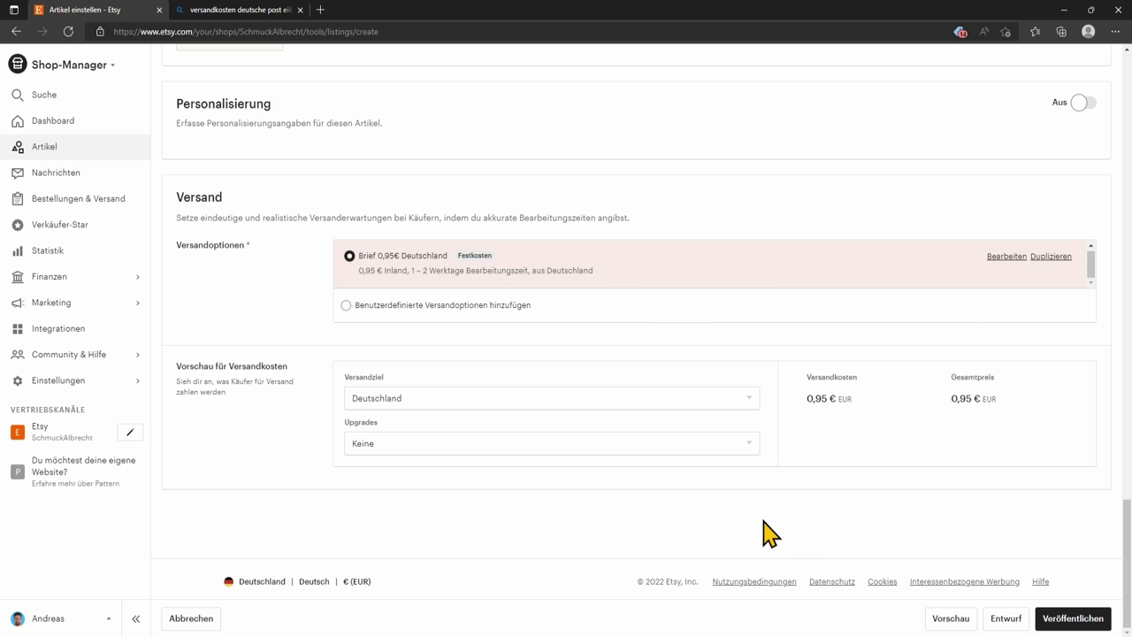
scroll(665, 341, up, 1)
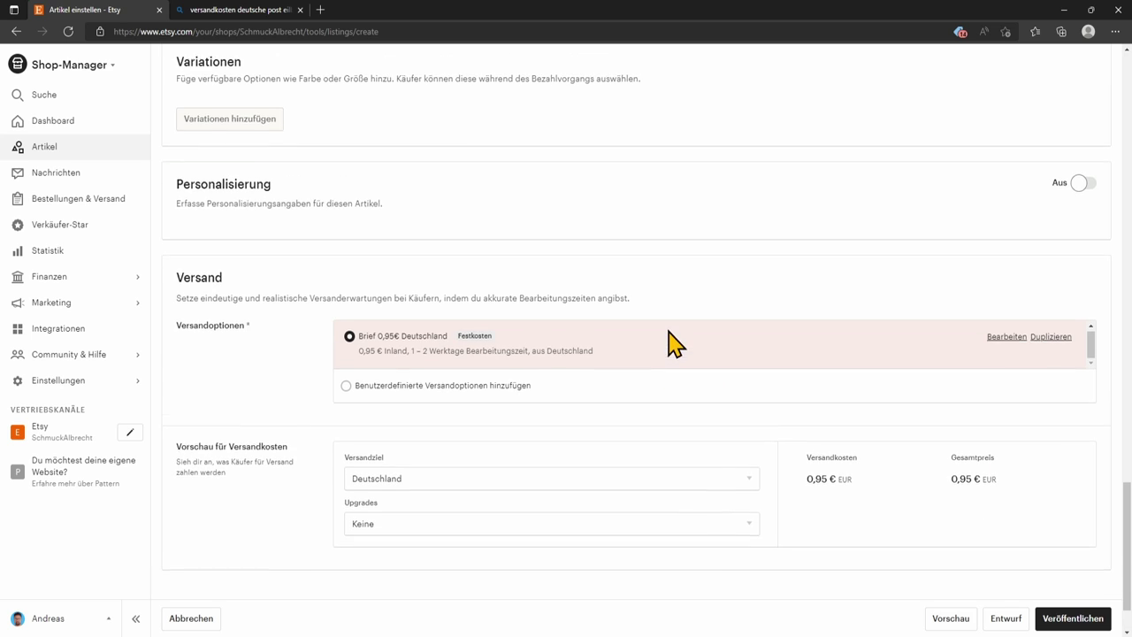
click(1002, 351)
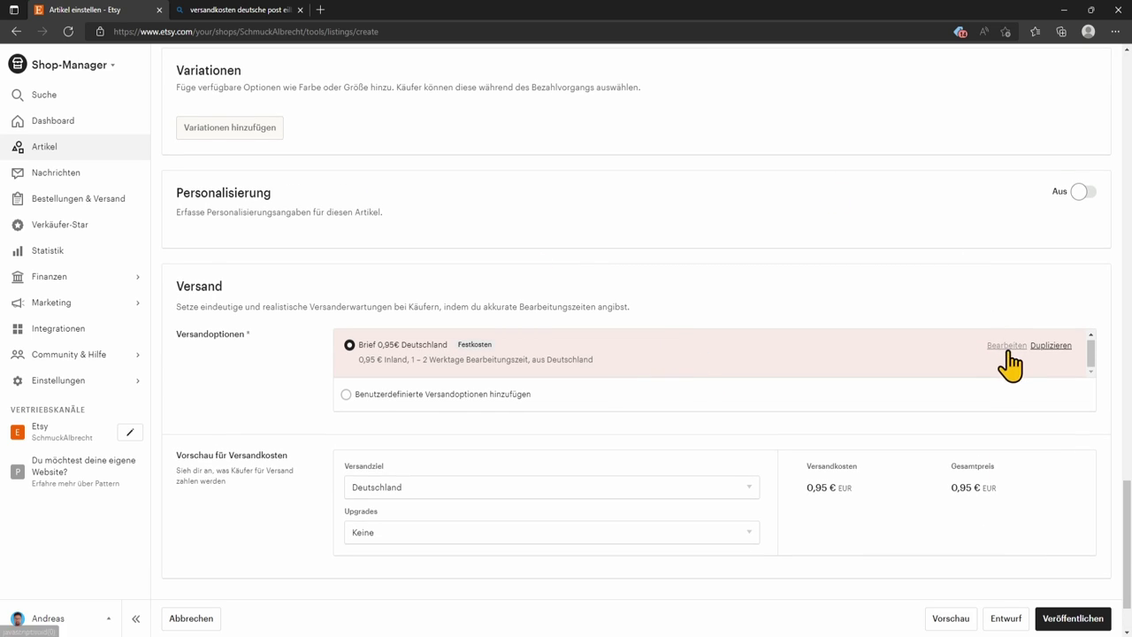
click(1002, 348)
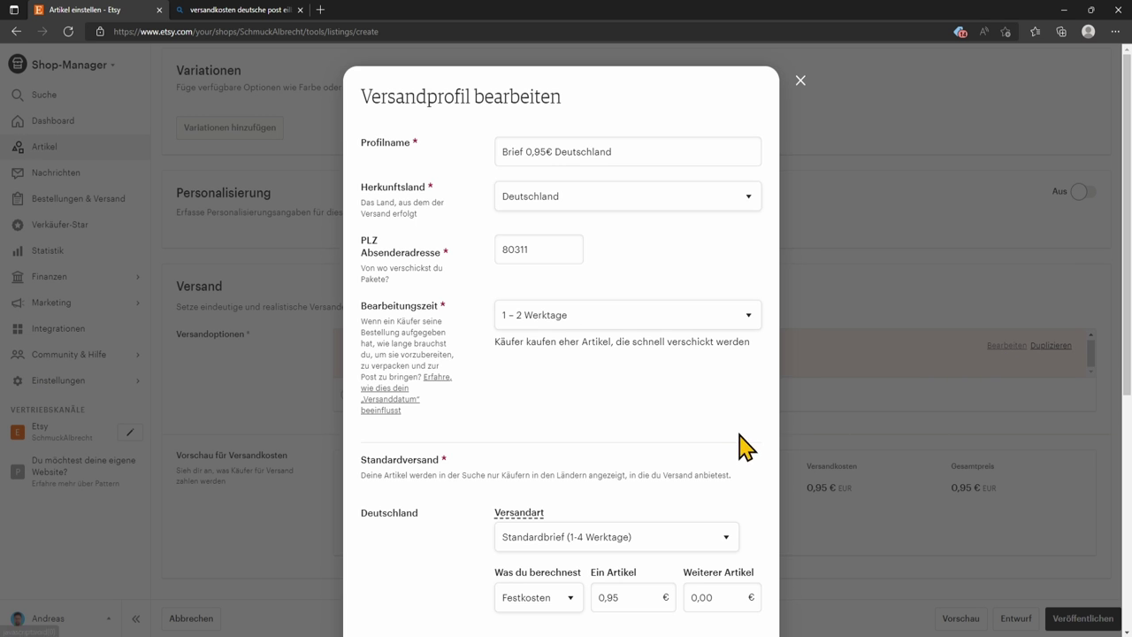
scroll(619, 522, down, 2)
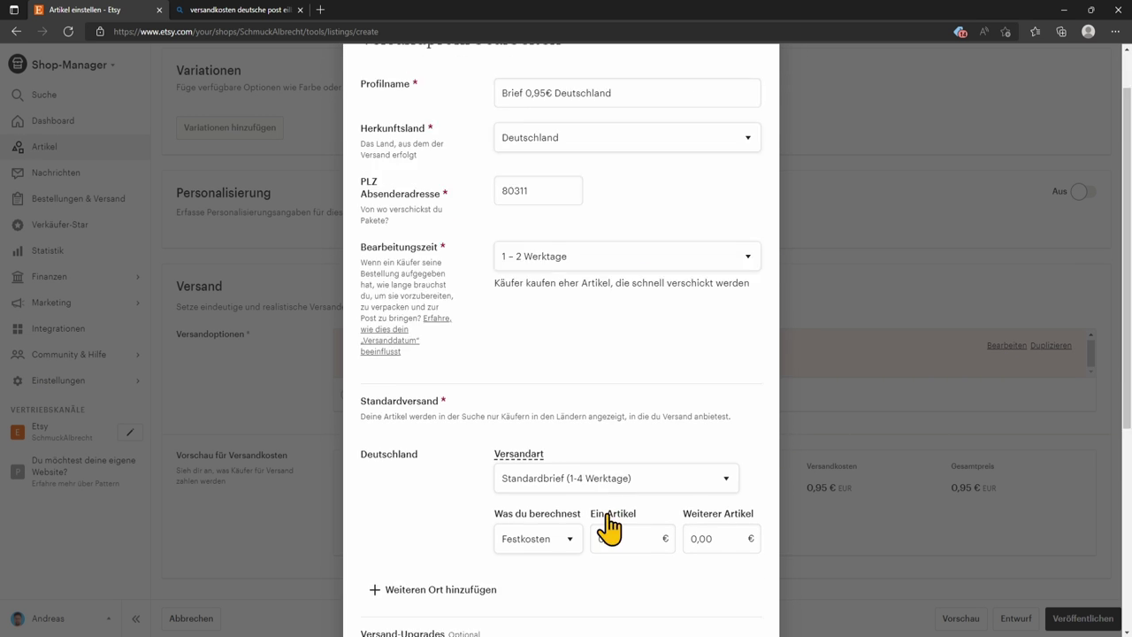
scroll(659, 530, down, 3)
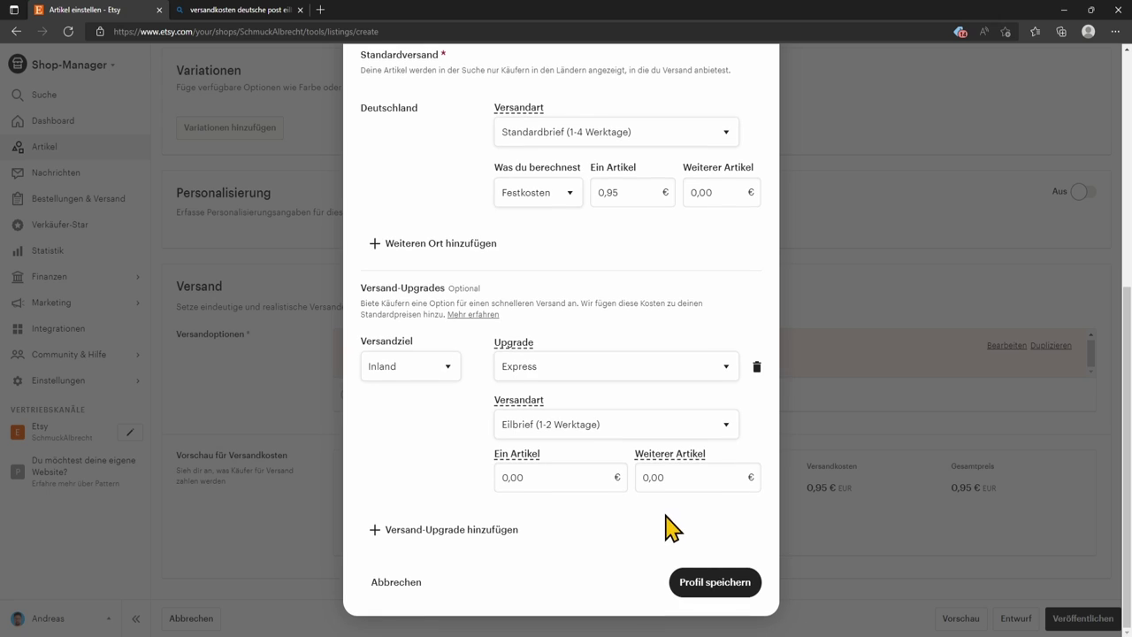